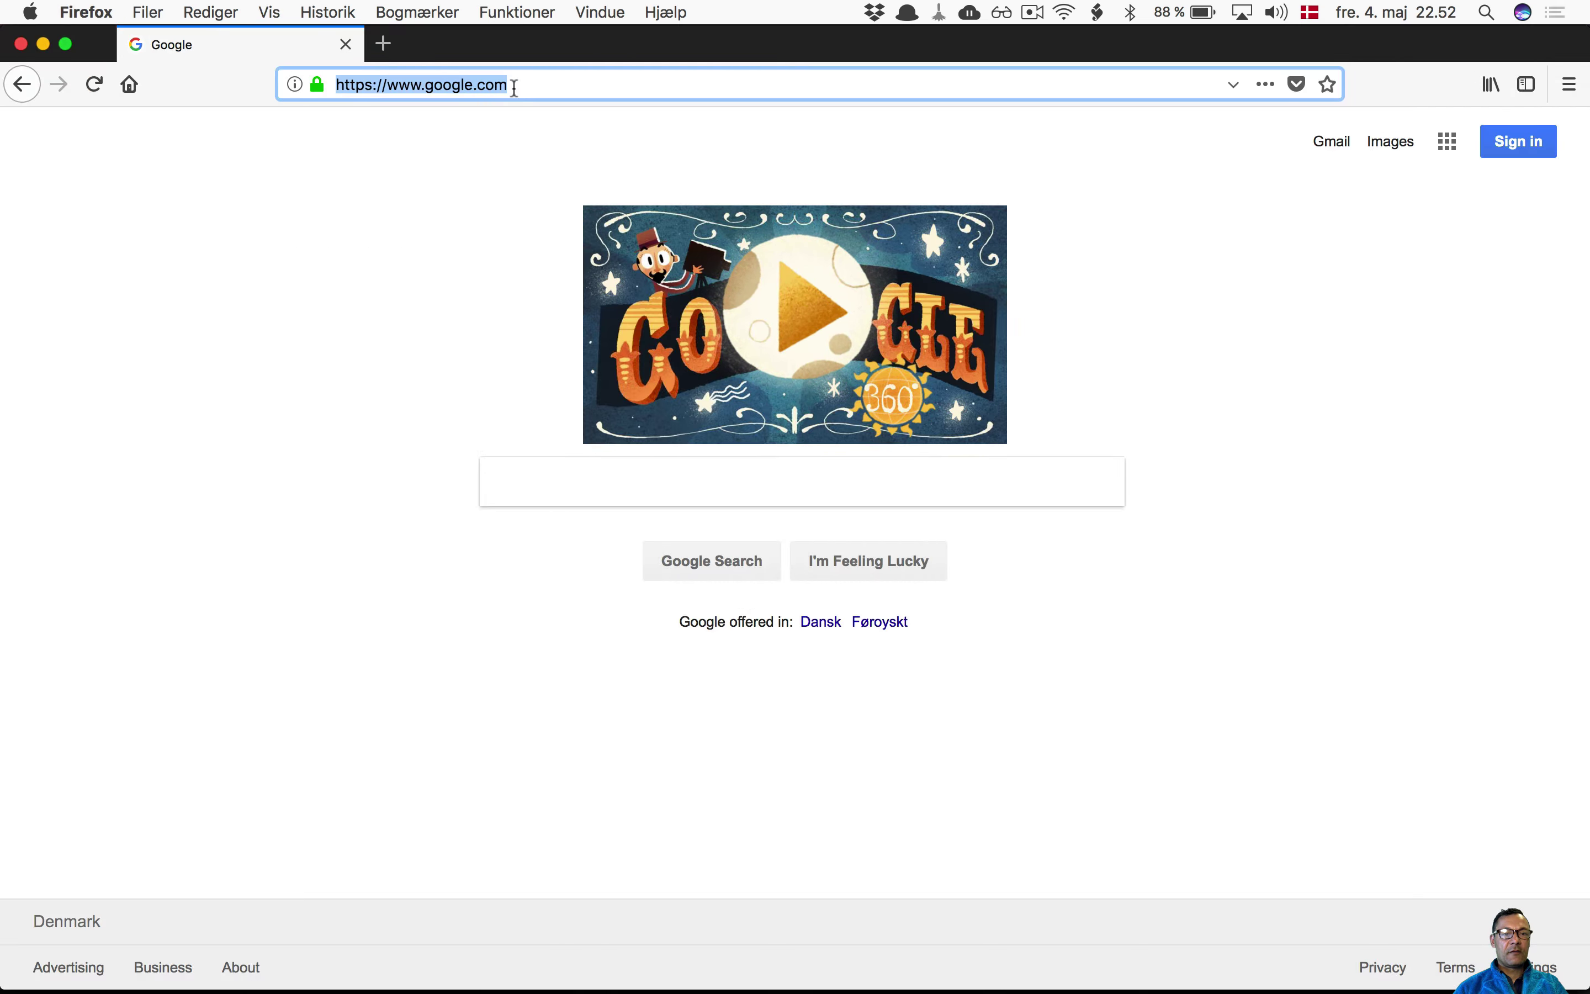
Step: Open the meeting login page c.deic.dk/edu/, run the connection diagnostic from its test site and close the test page
type("c.deic.dk/edu/")
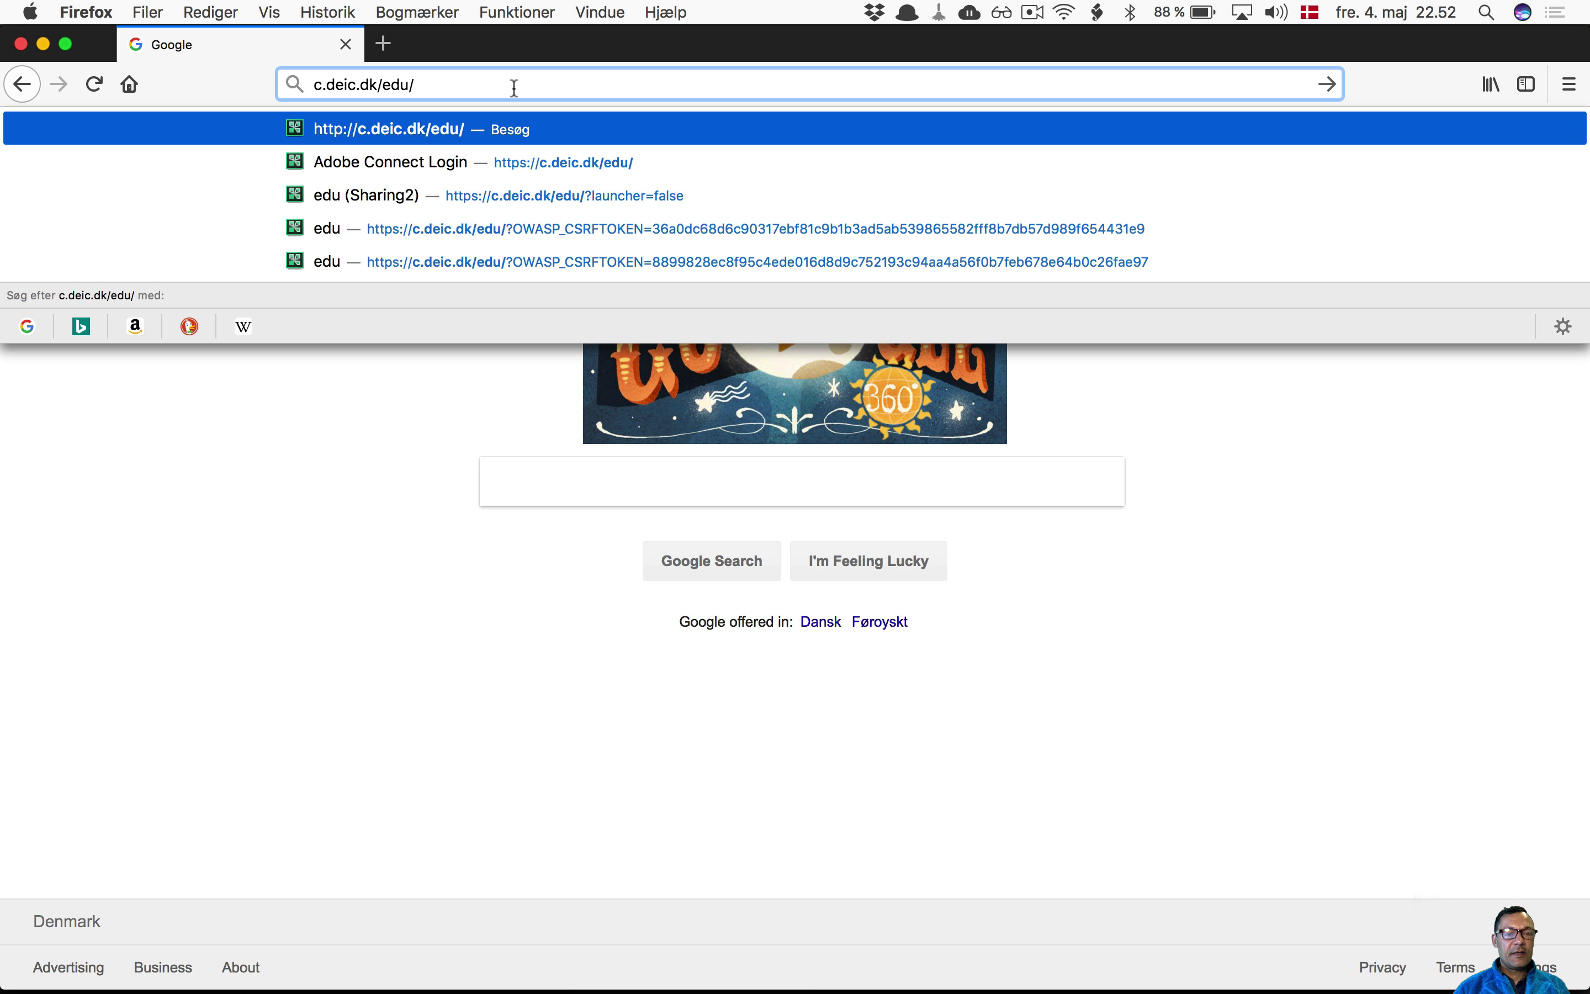
key("Return")
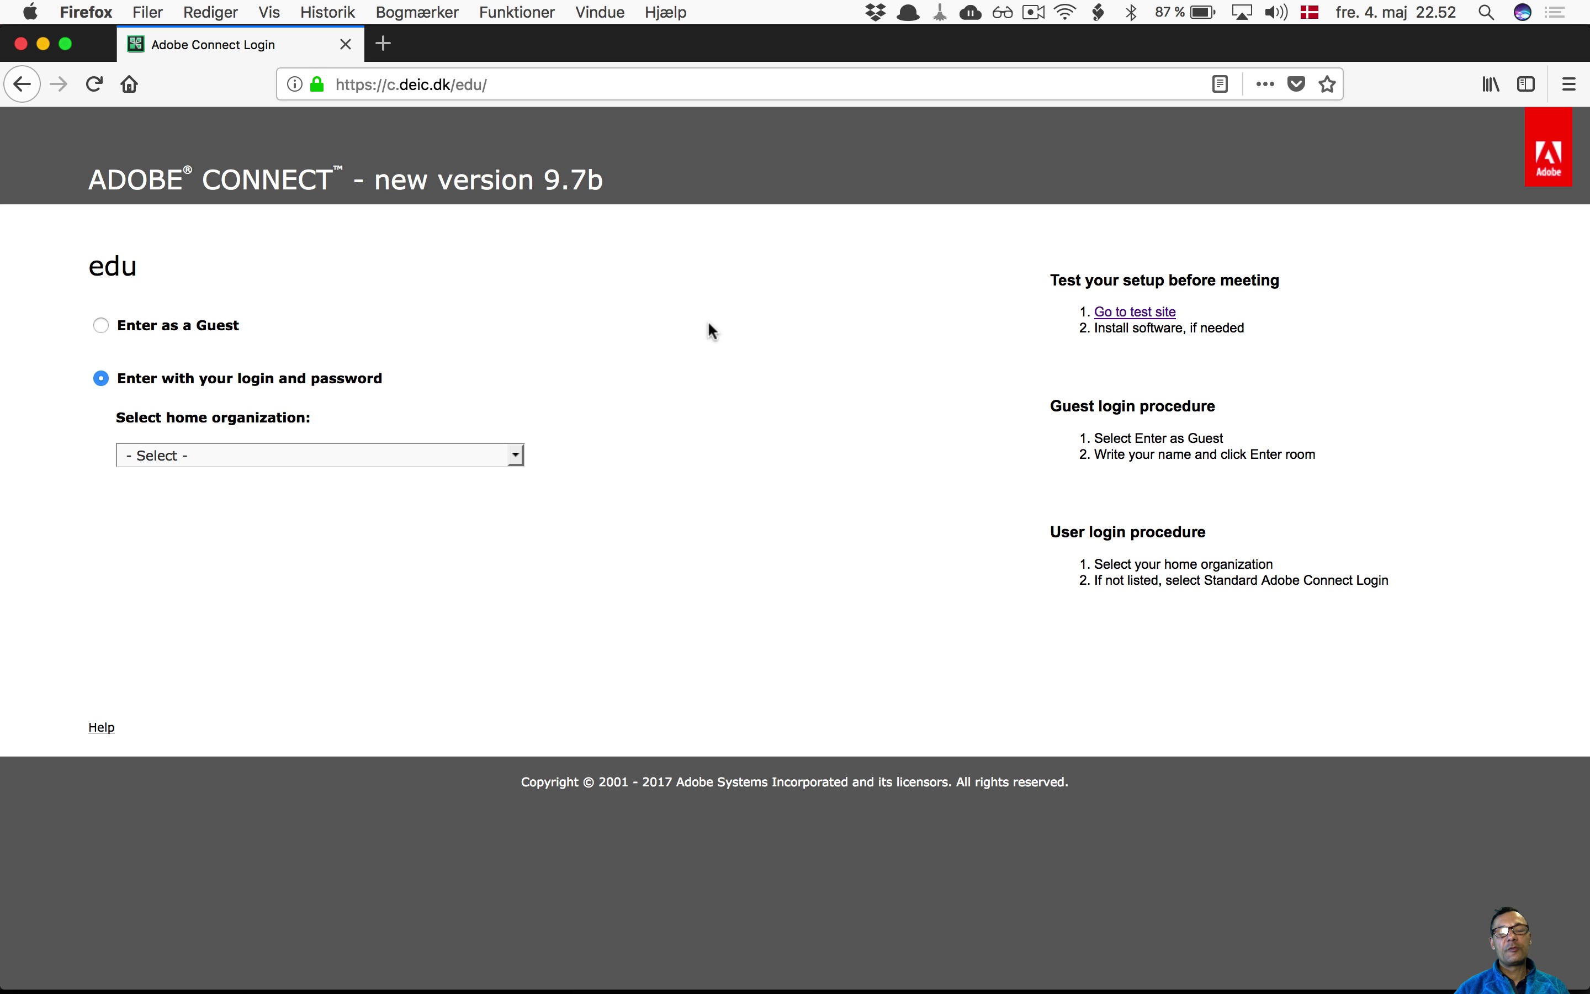
left_click(1155, 315)
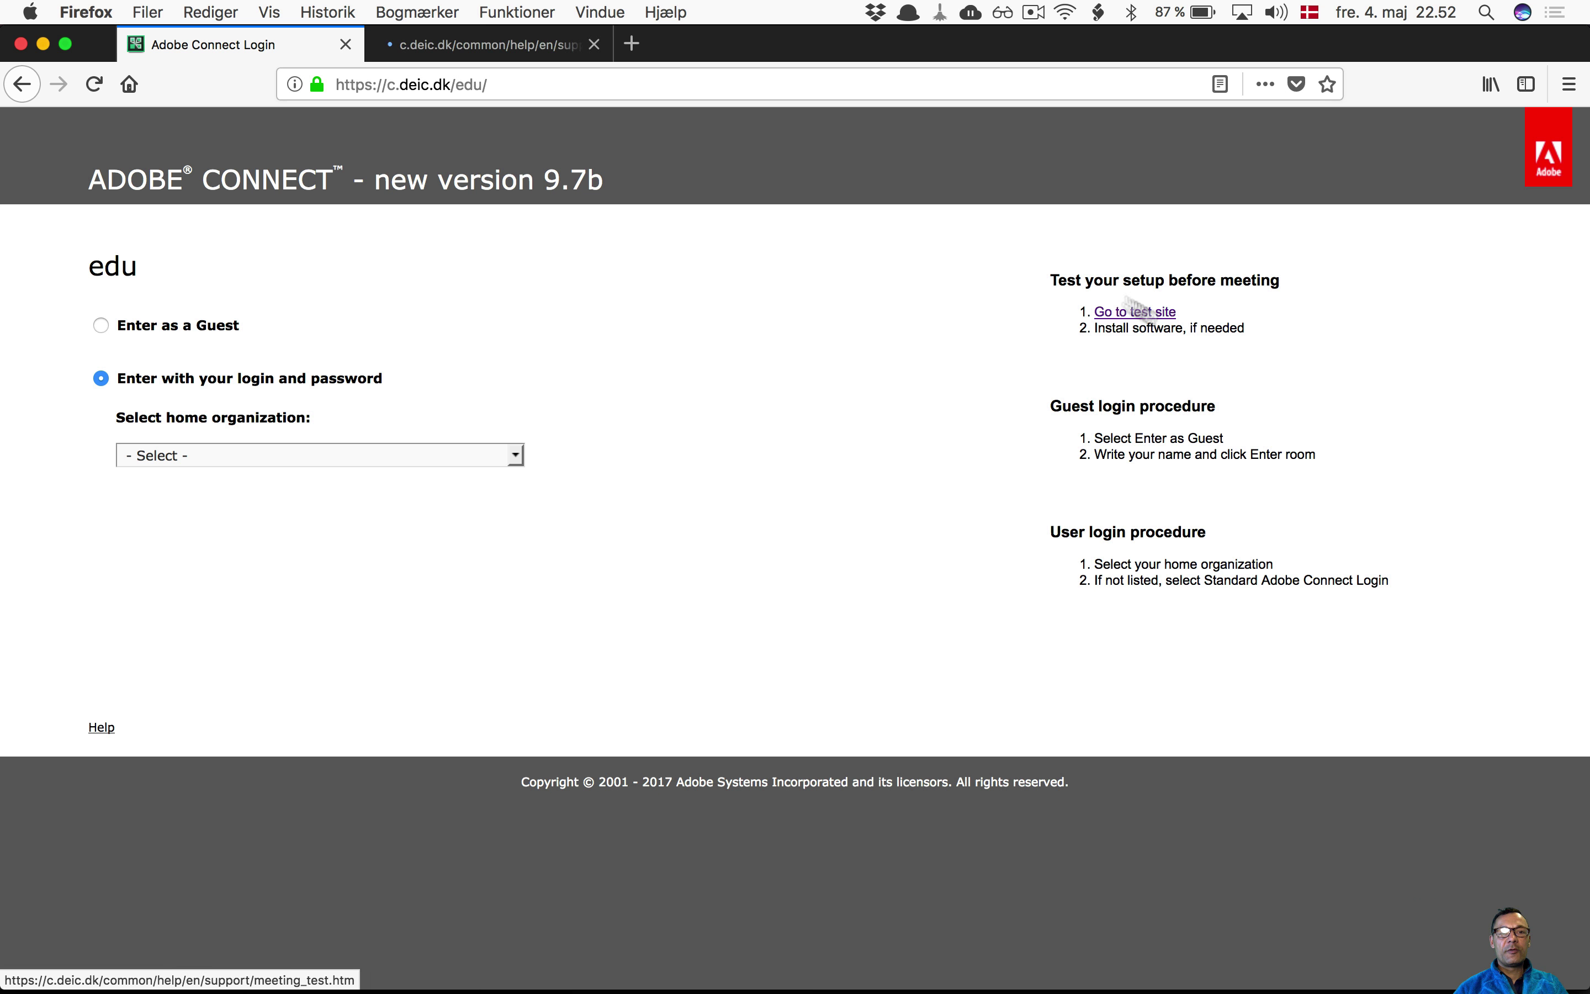
left_click(532, 42)
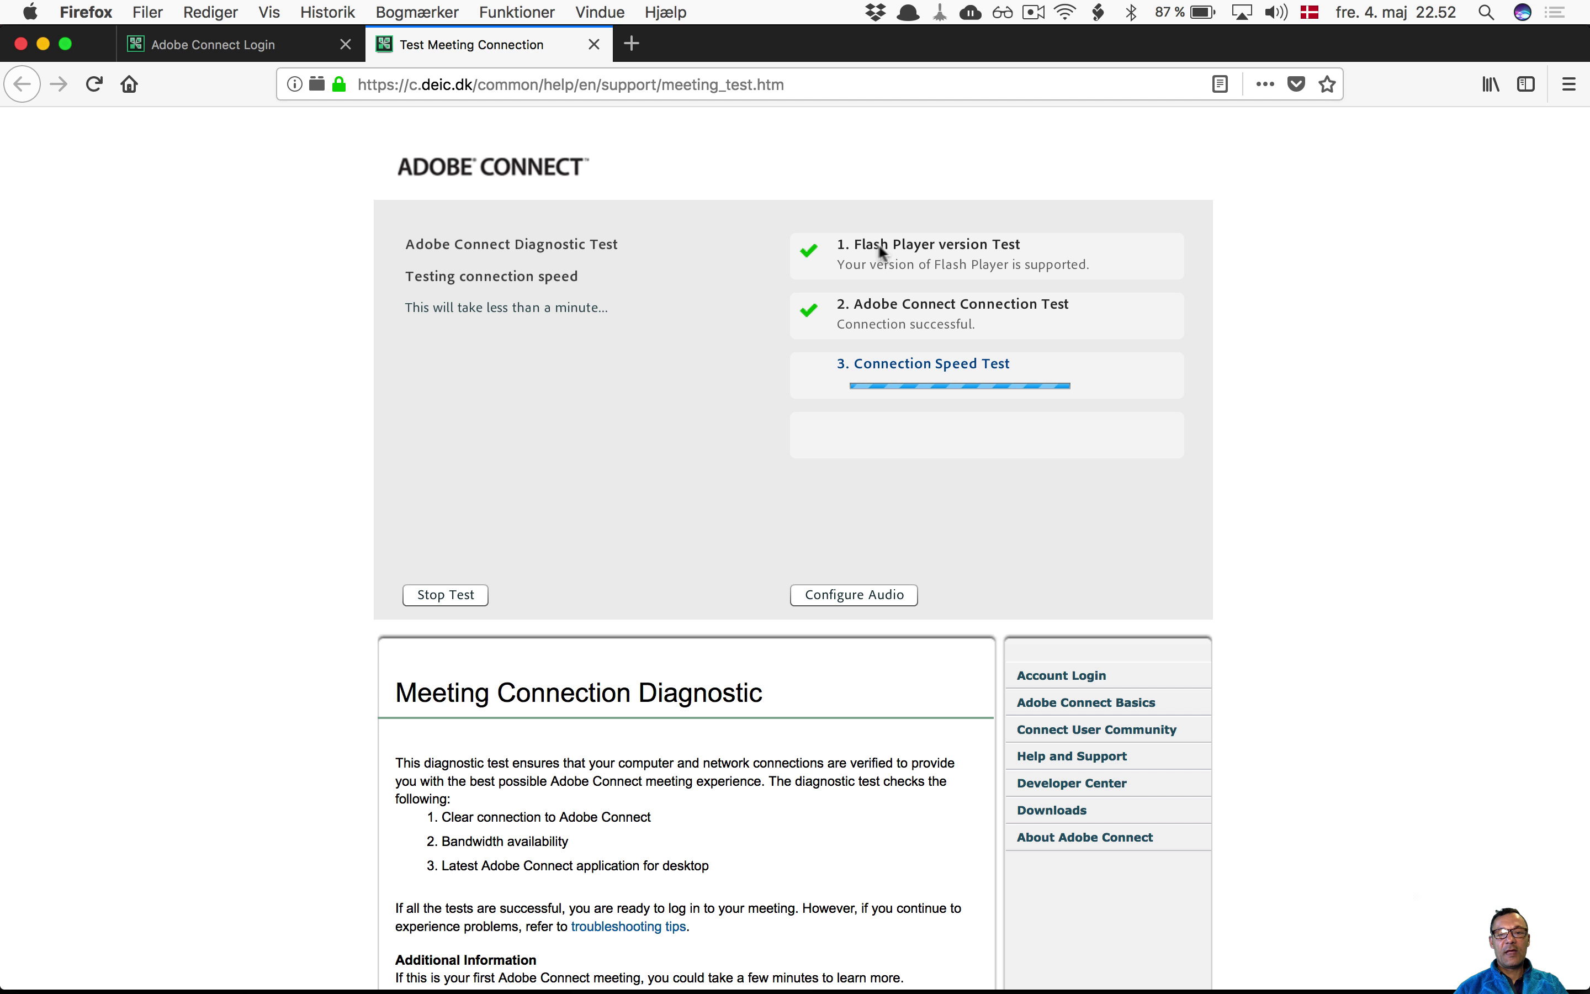
left_click(594, 45)
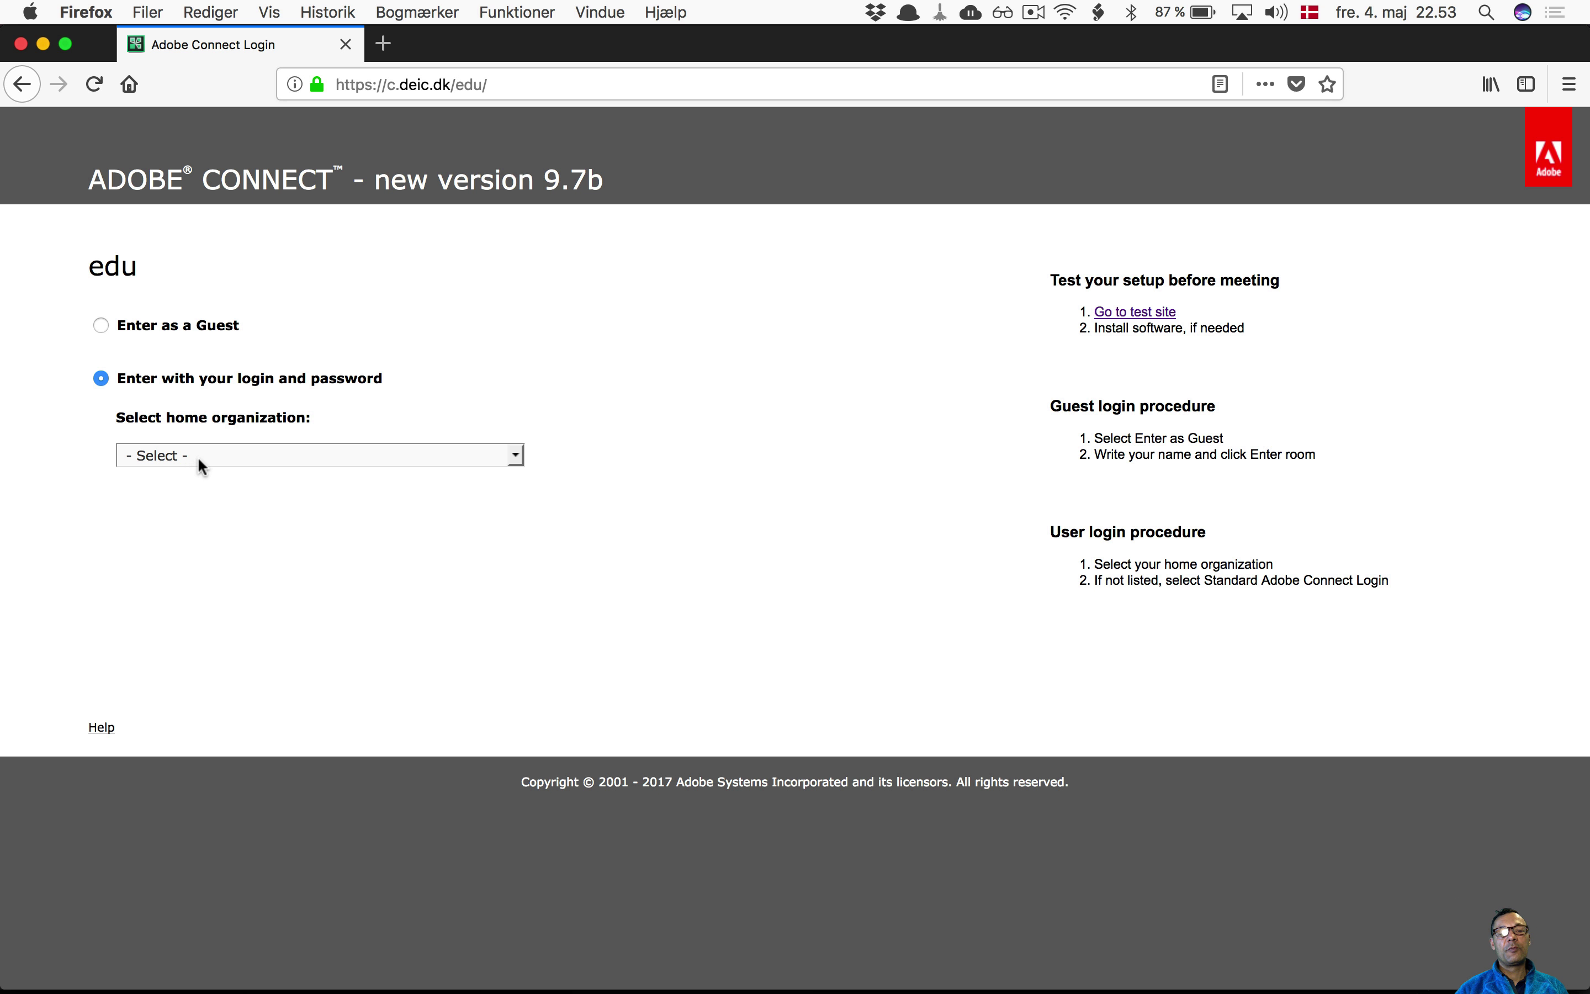
Step: Enter the edu meeting room as a guest with the name TP GÆST
left_click(149, 322)
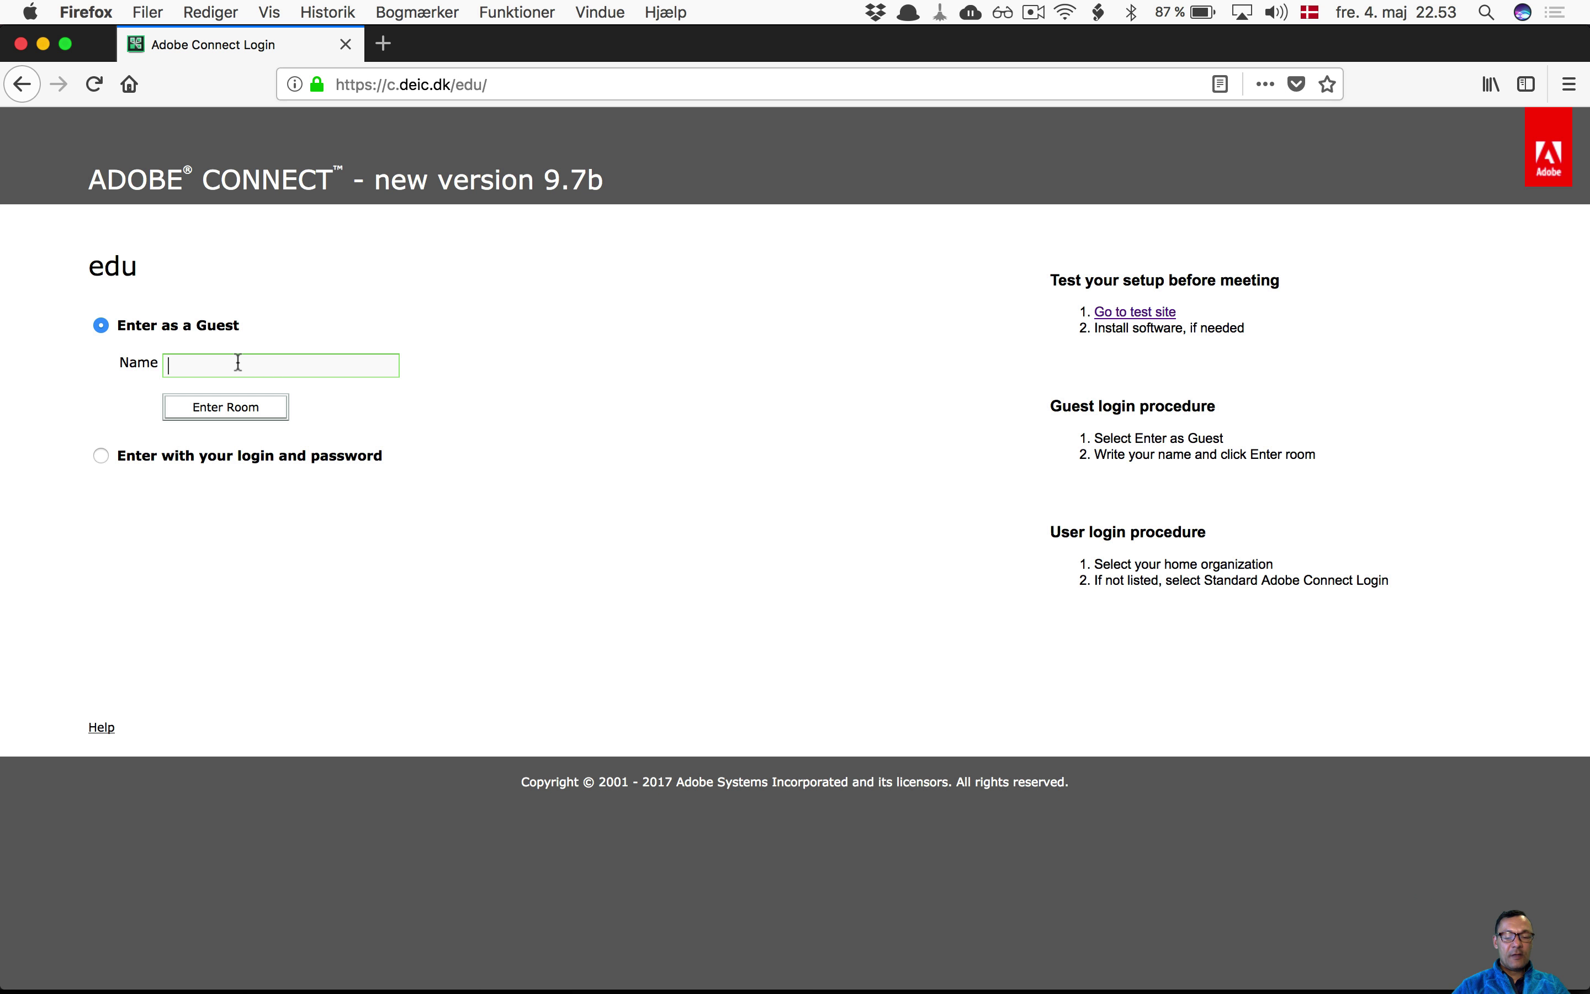
type("TP GÆST")
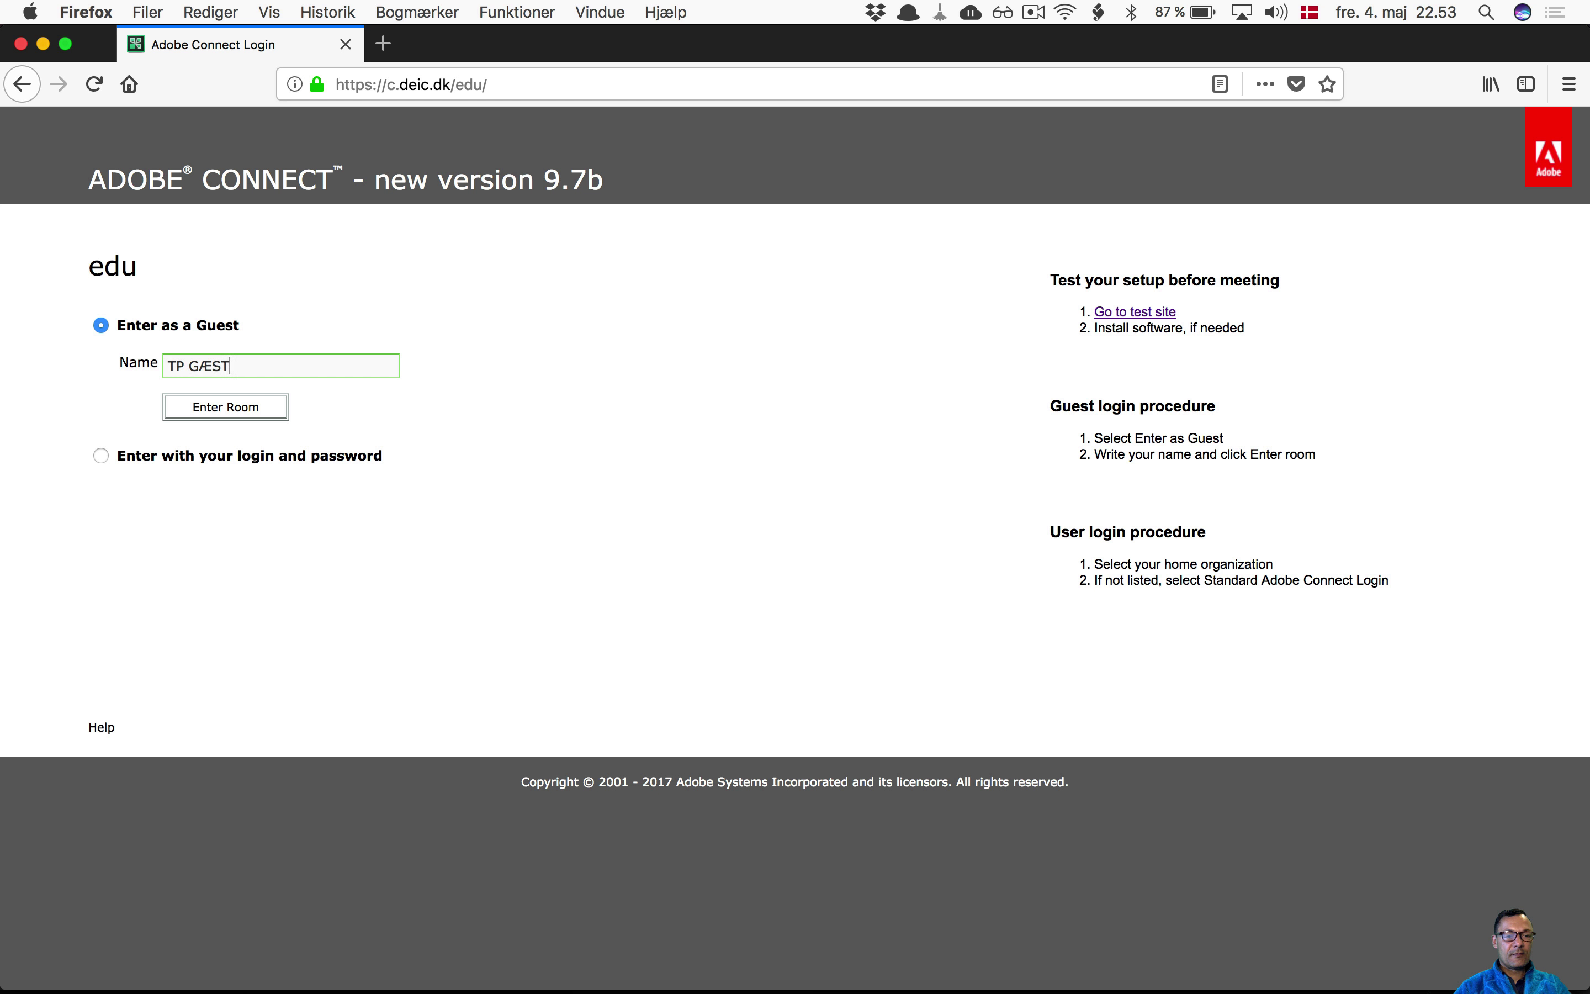
left_click(239, 411)
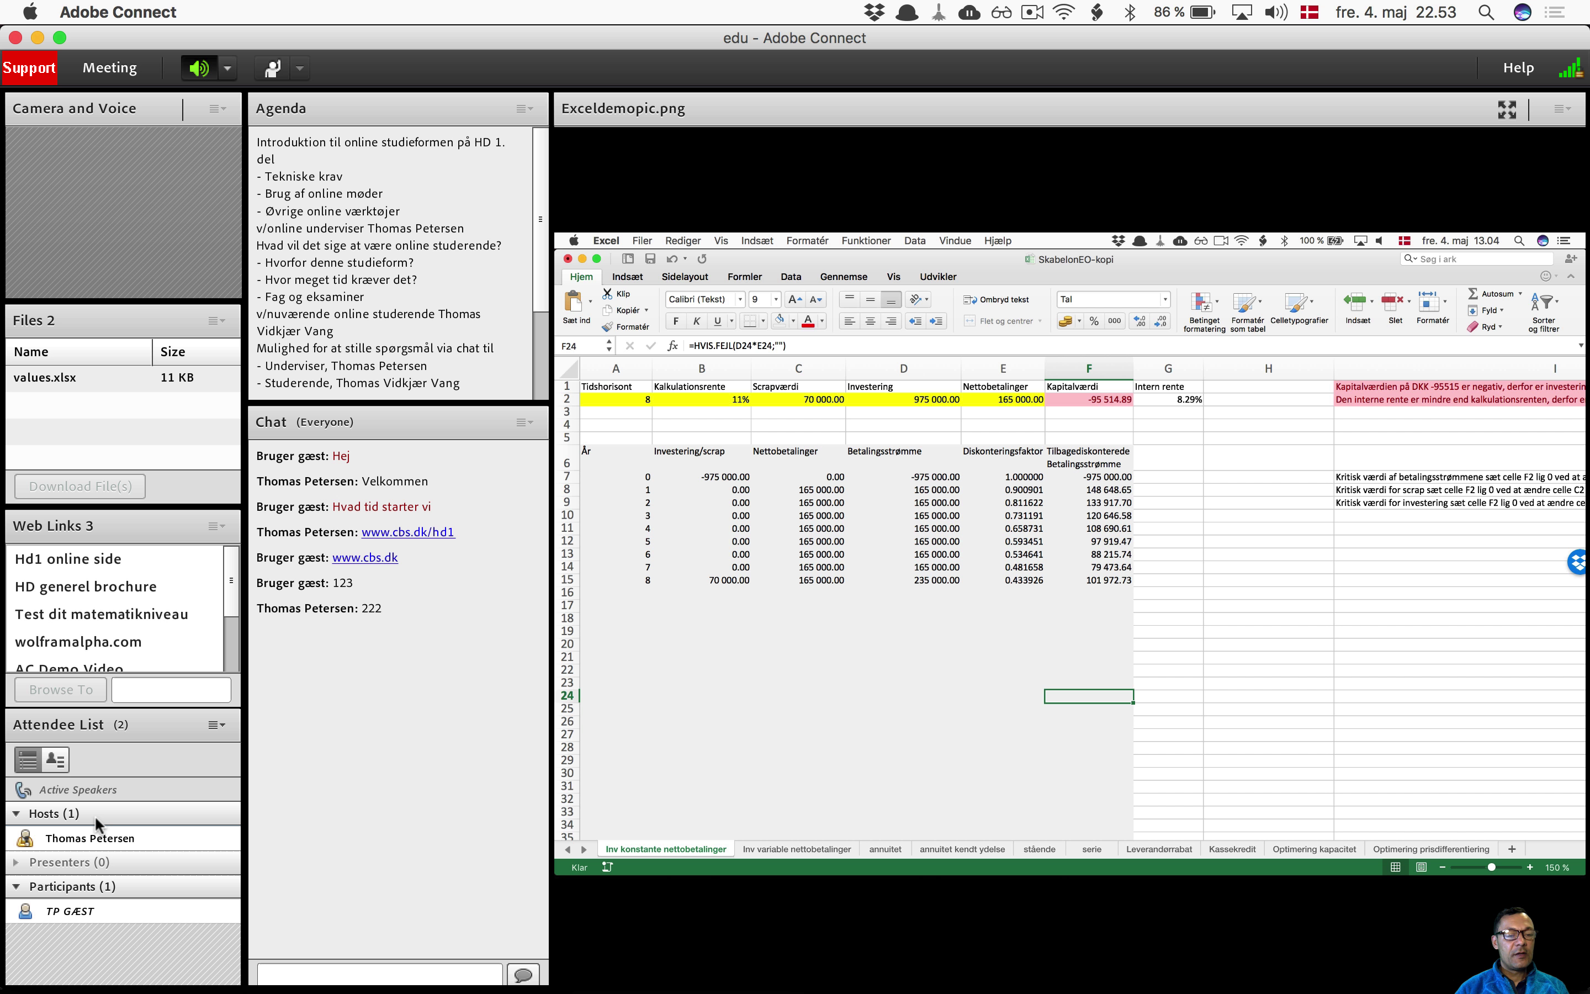
Step: Send the message 666 to everyone in the meeting chat
mouse_move(105, 836)
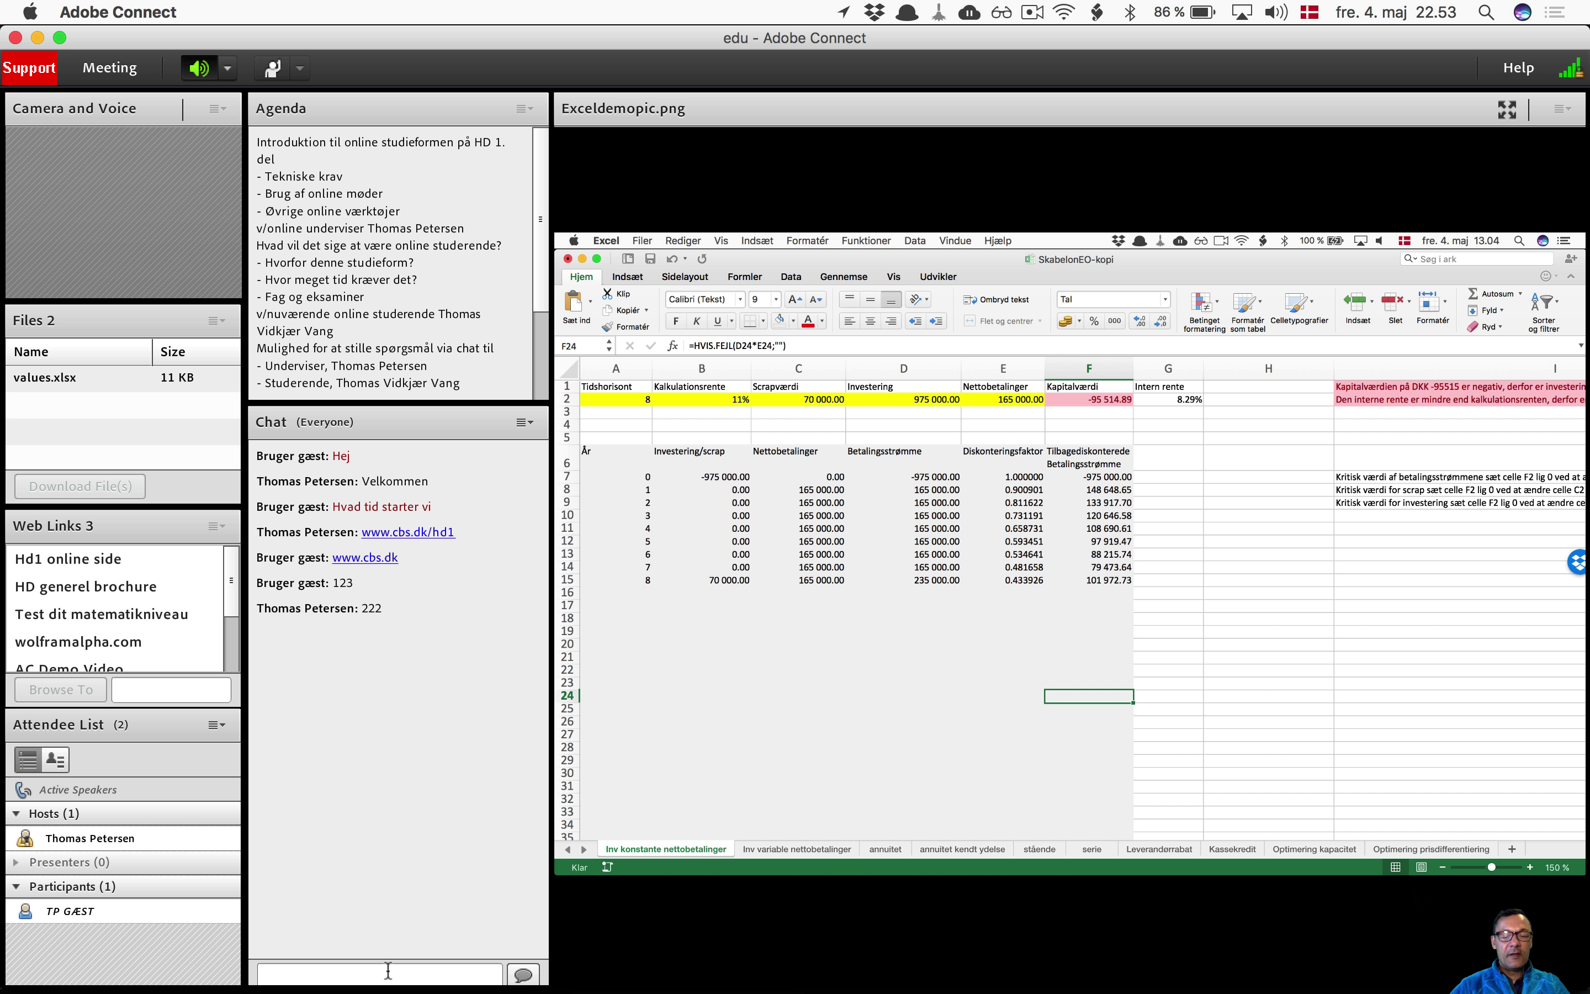
type("666")
key("Return")
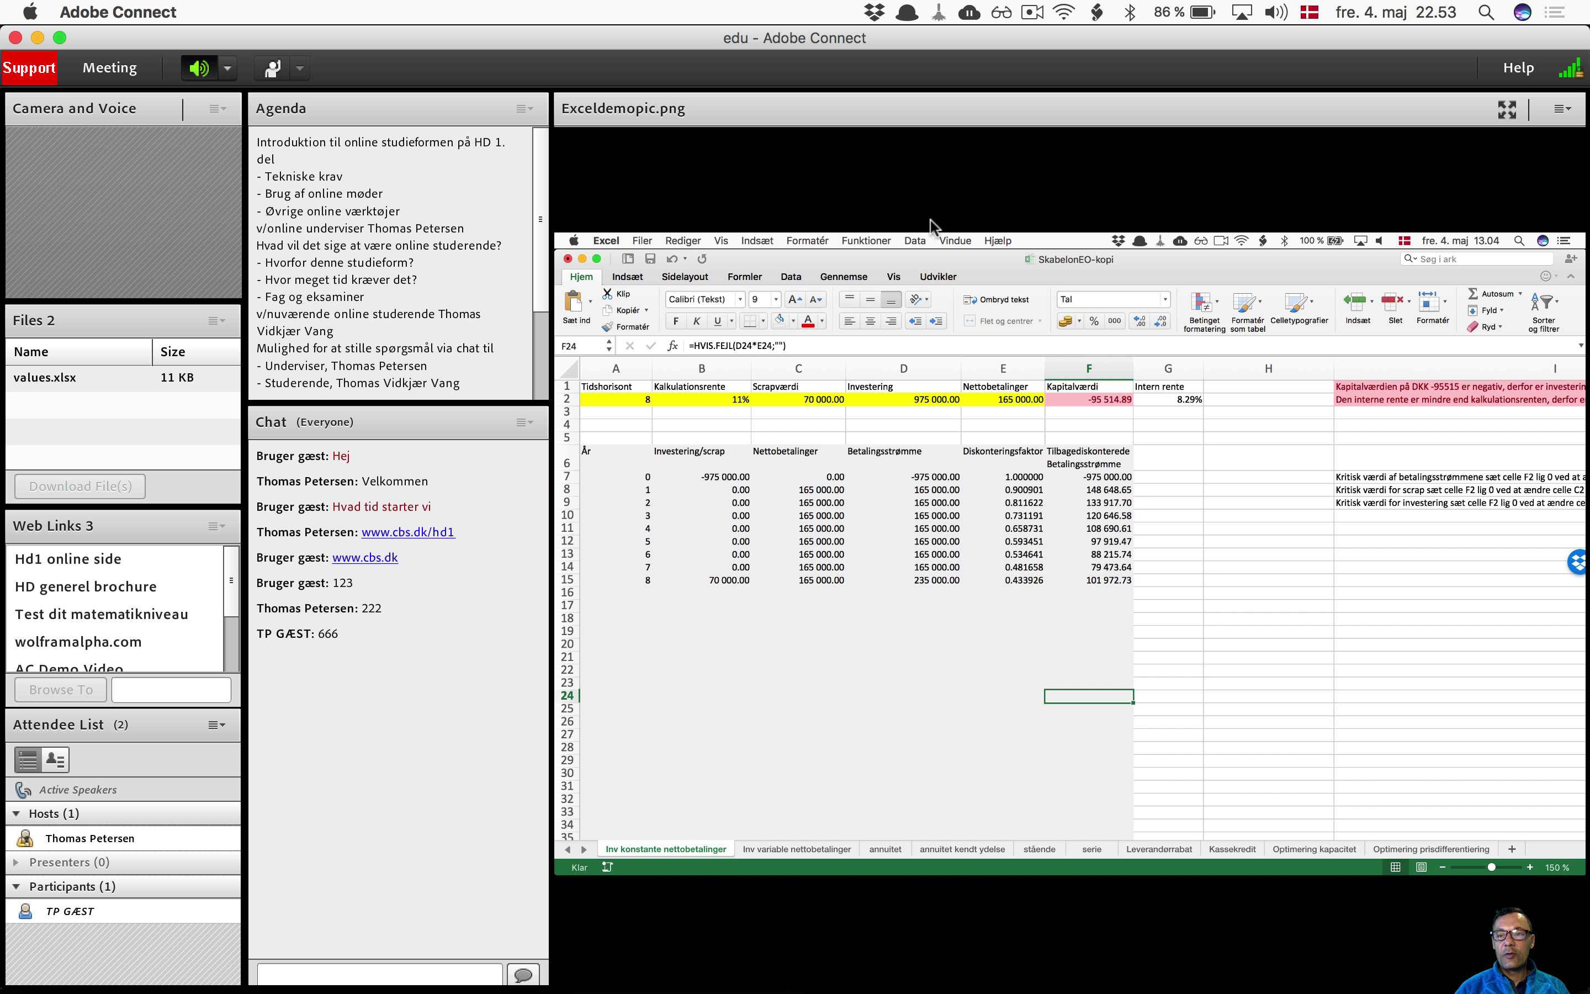
Step: View the shared image Exceldemopic.png in full screen, return to the room layout and read the rest of the agenda
left_click(1506, 112)
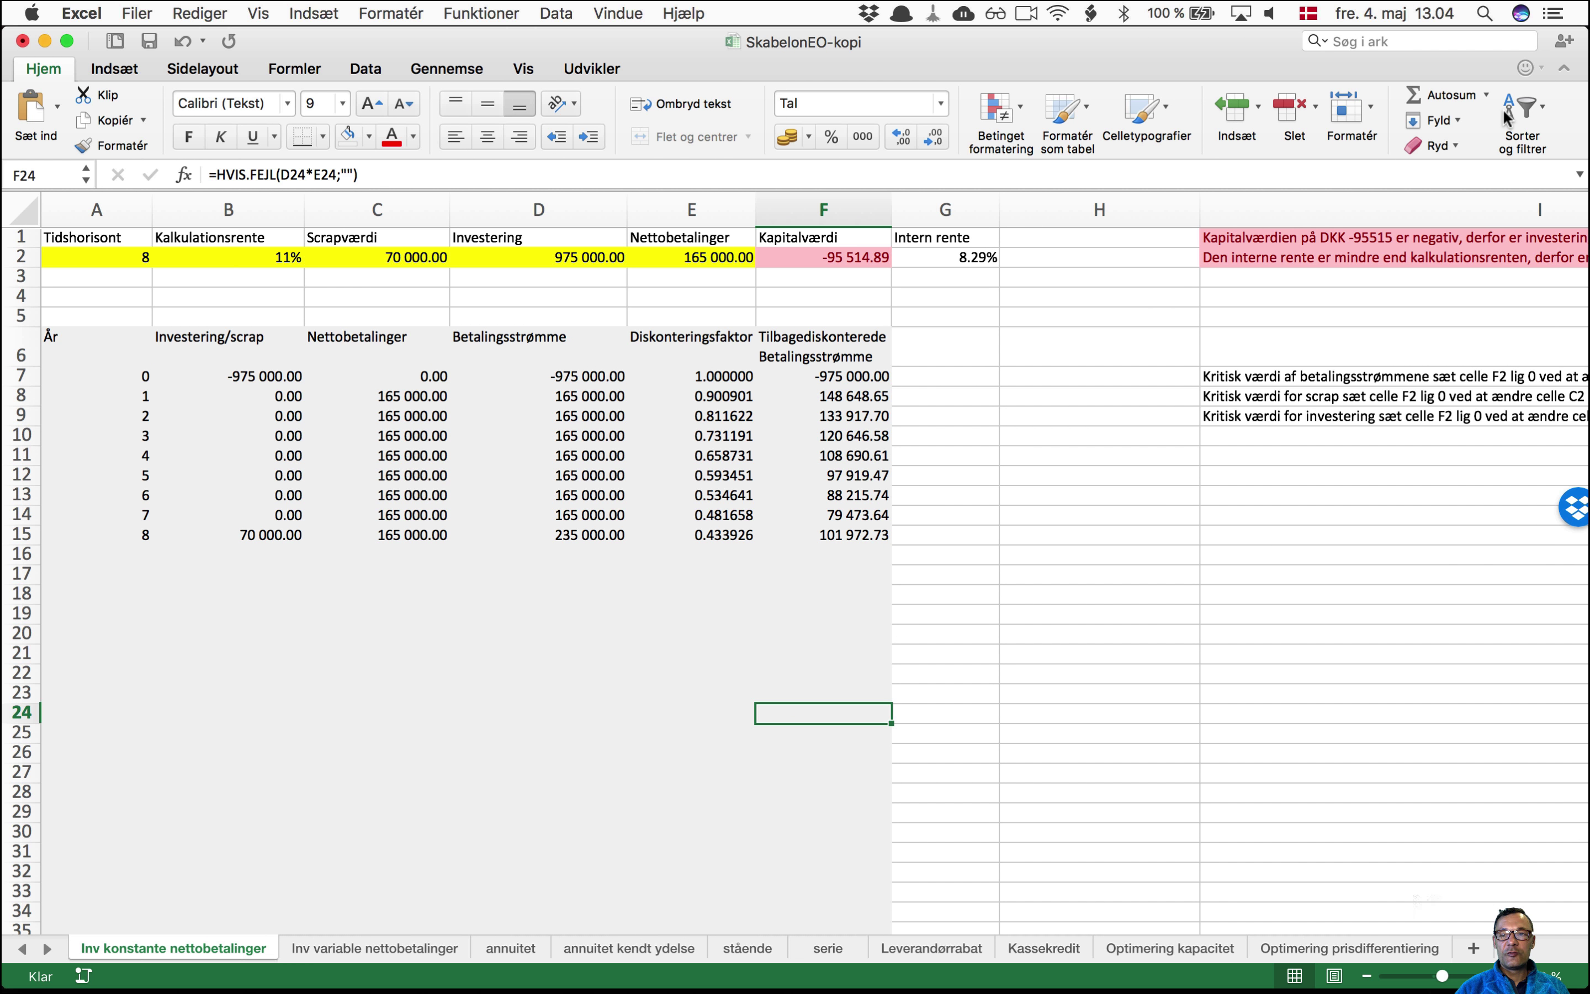
mouse_move(1554, 13)
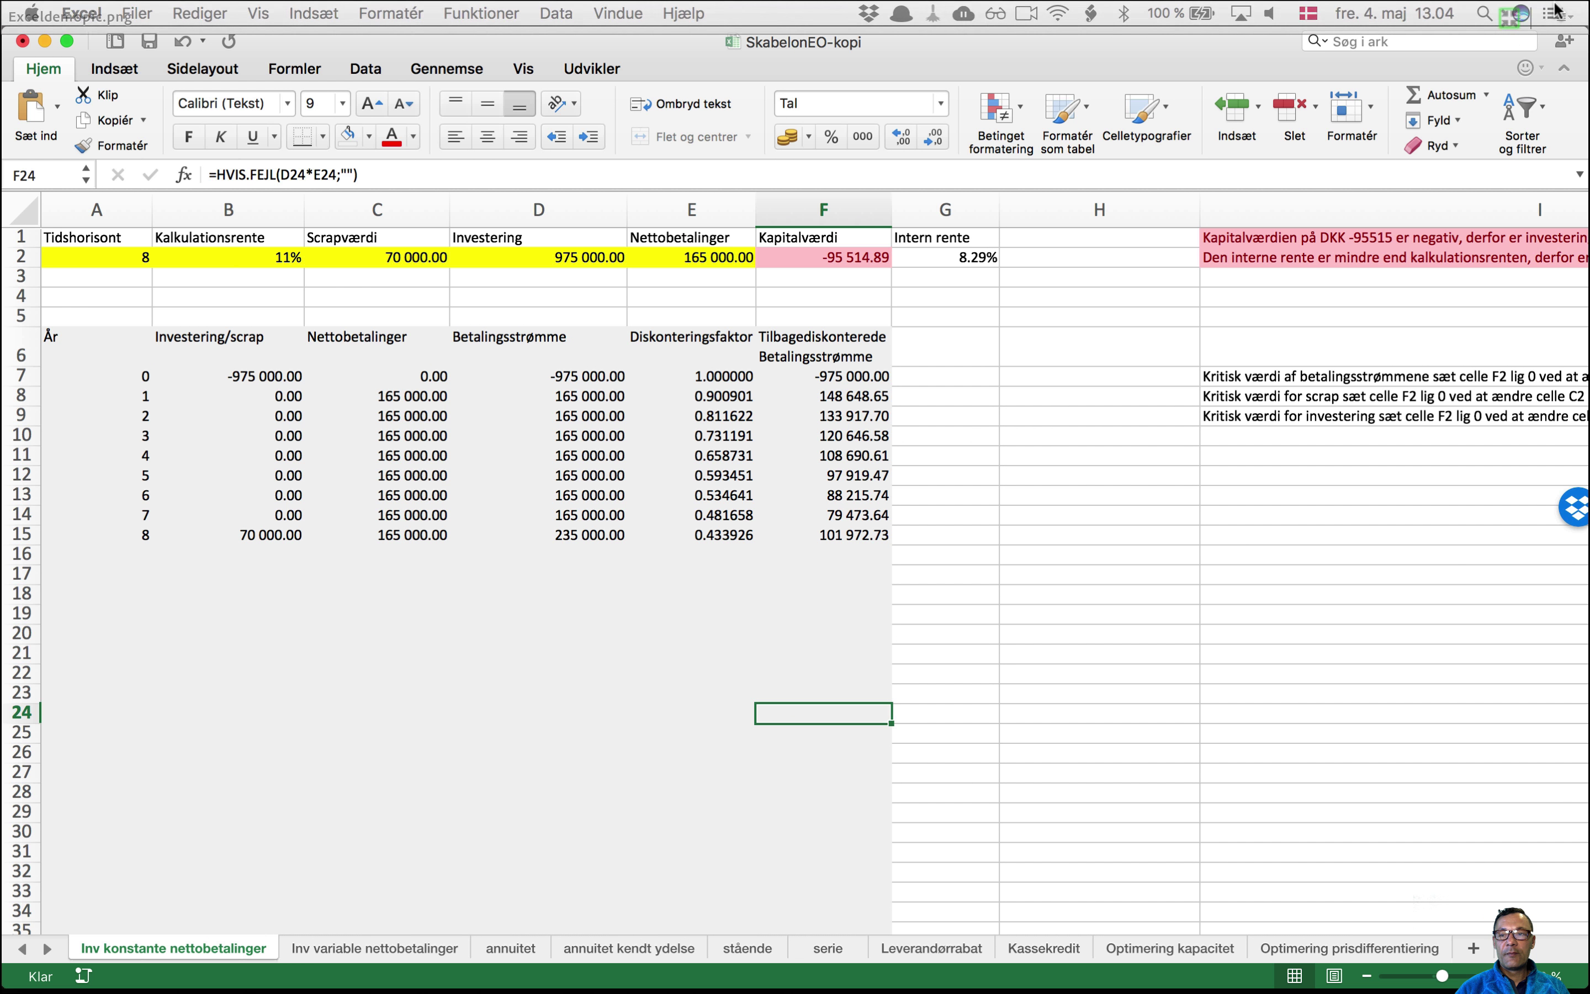
left_click(1509, 19)
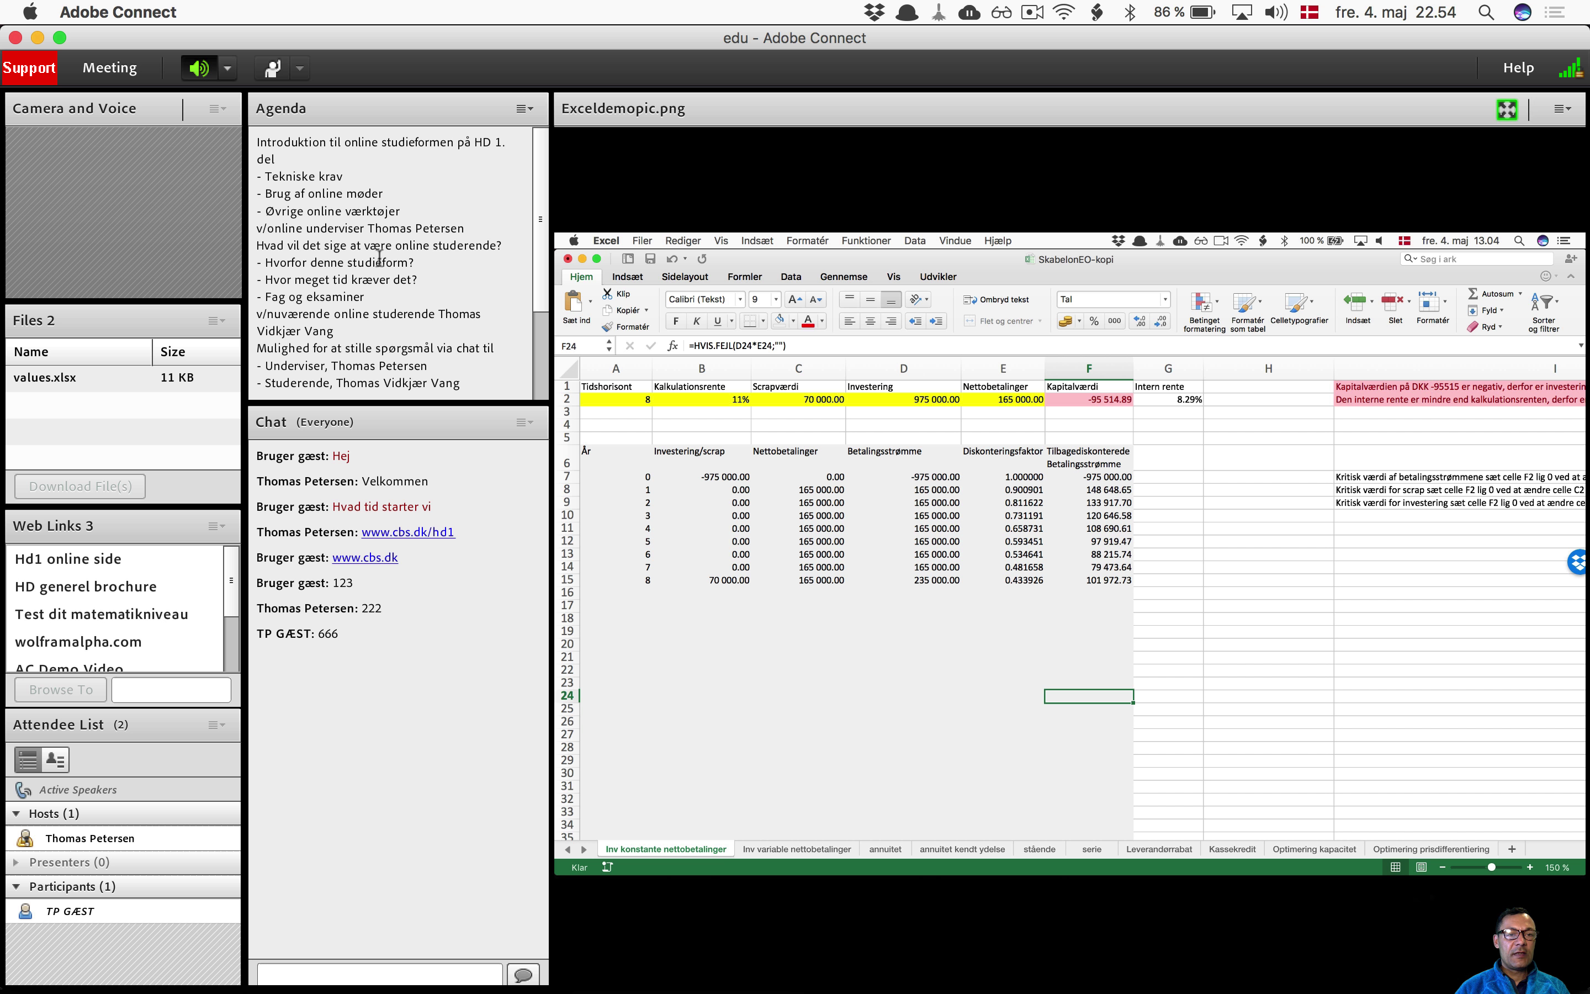
scroll(540, 237, "down", 2)
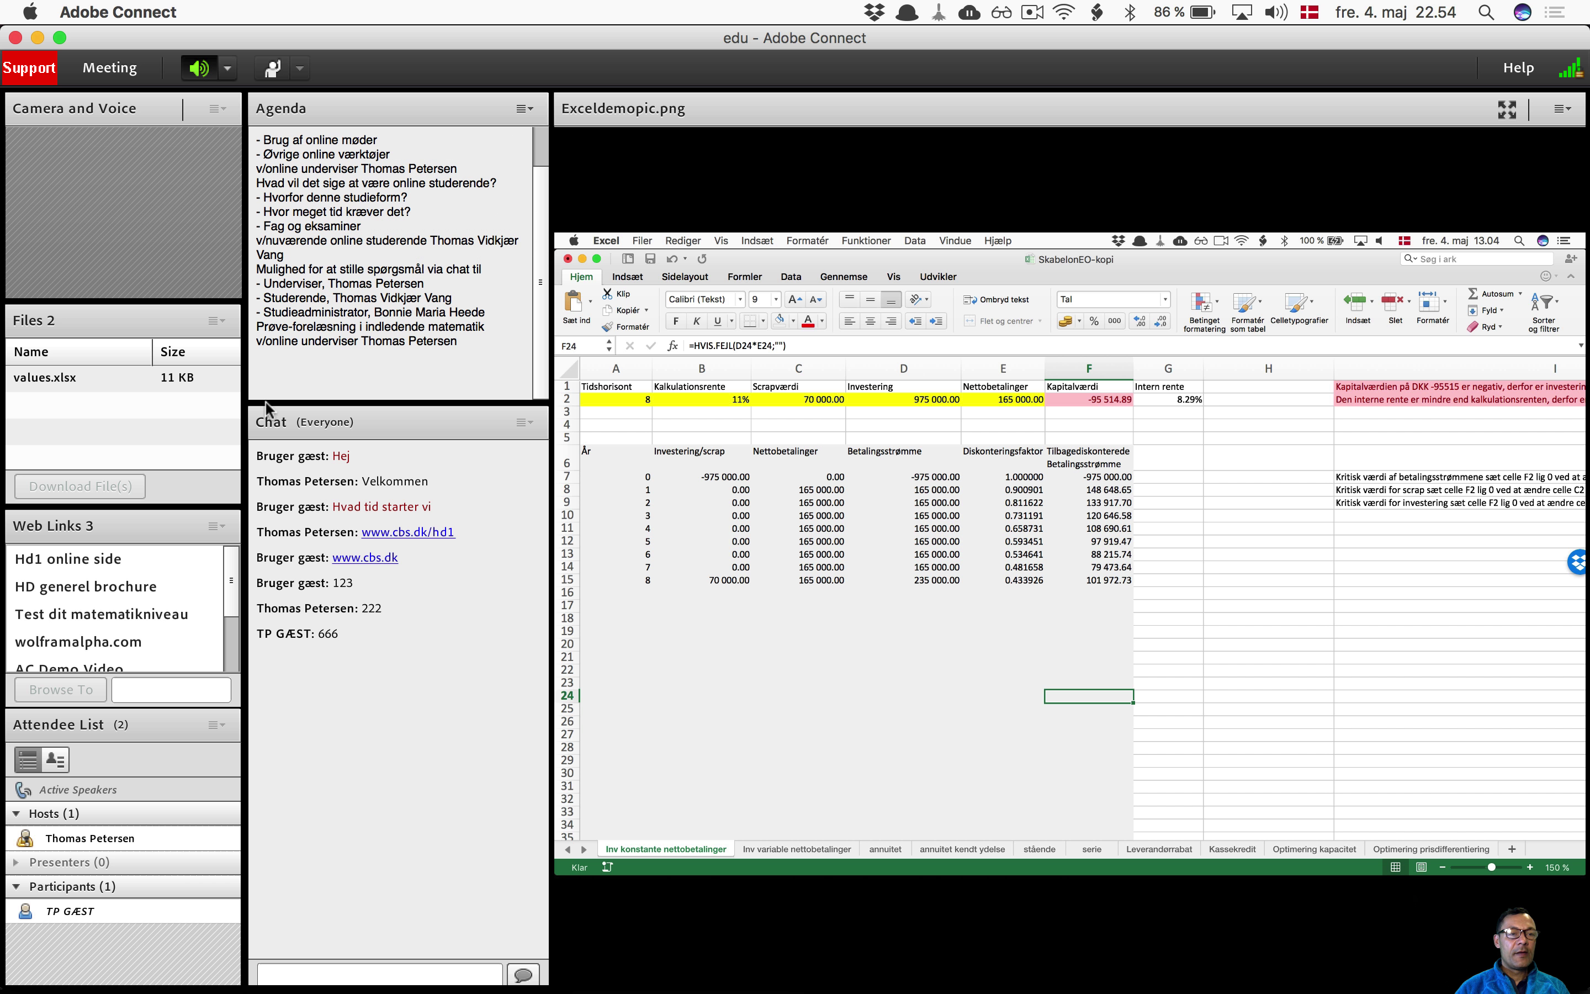
Step: Download the shared file values.xlsx to the Skrivebord folder and switch back to the Adobe Connect meeting
left_click(70, 379)
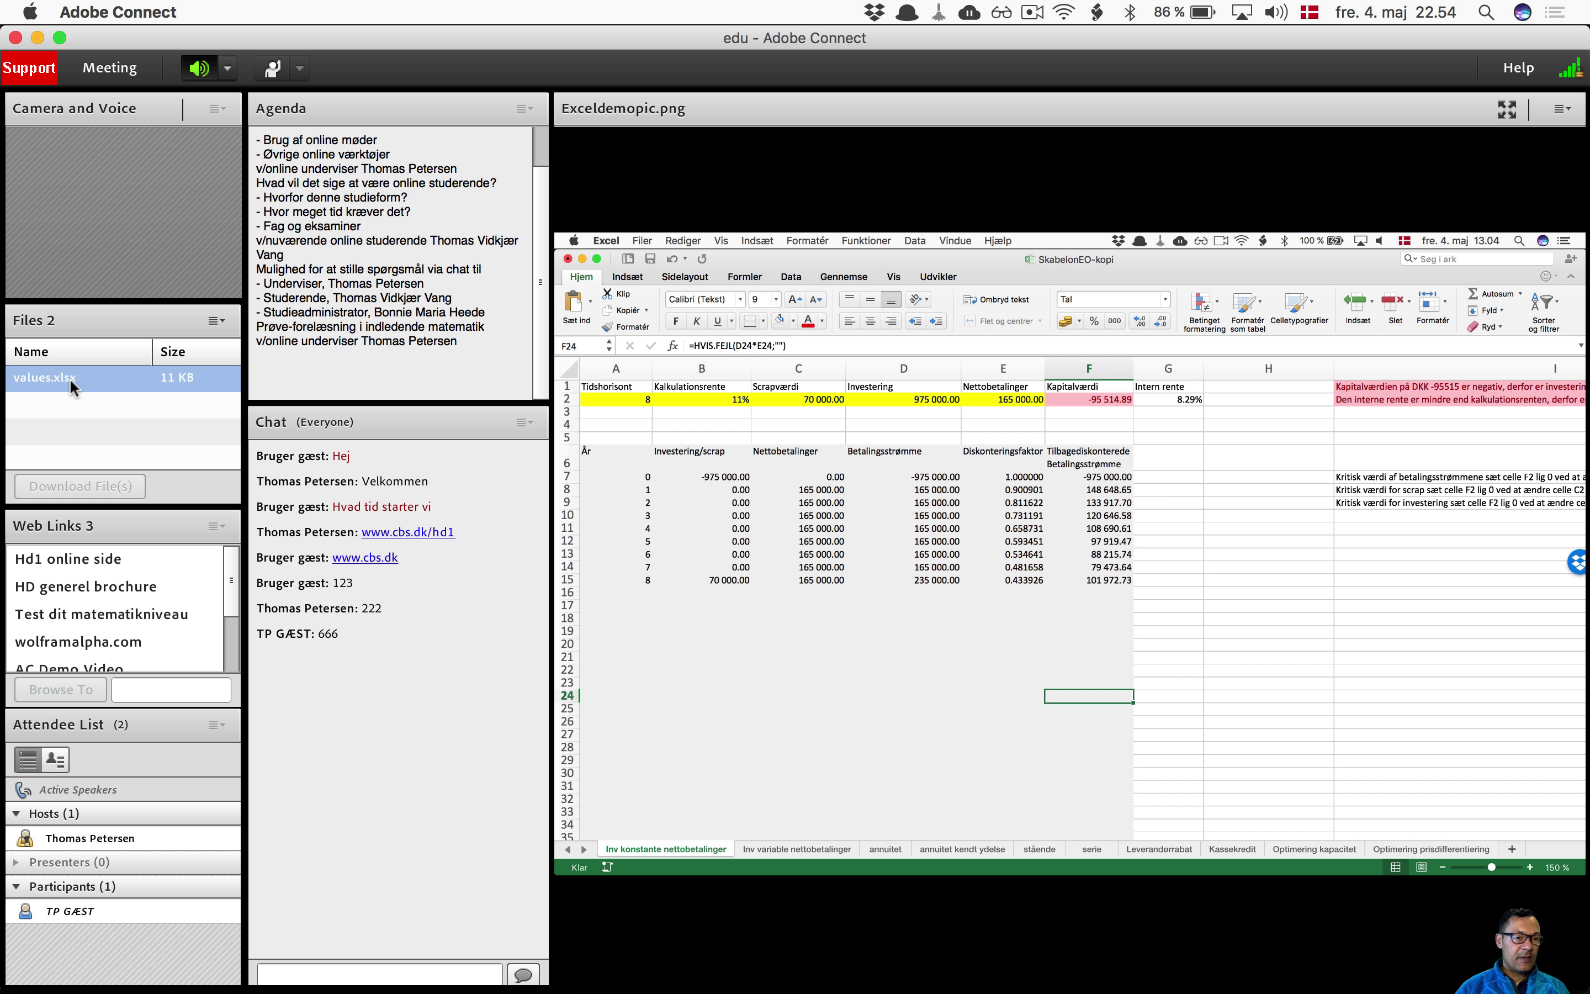
left_click(69, 378)
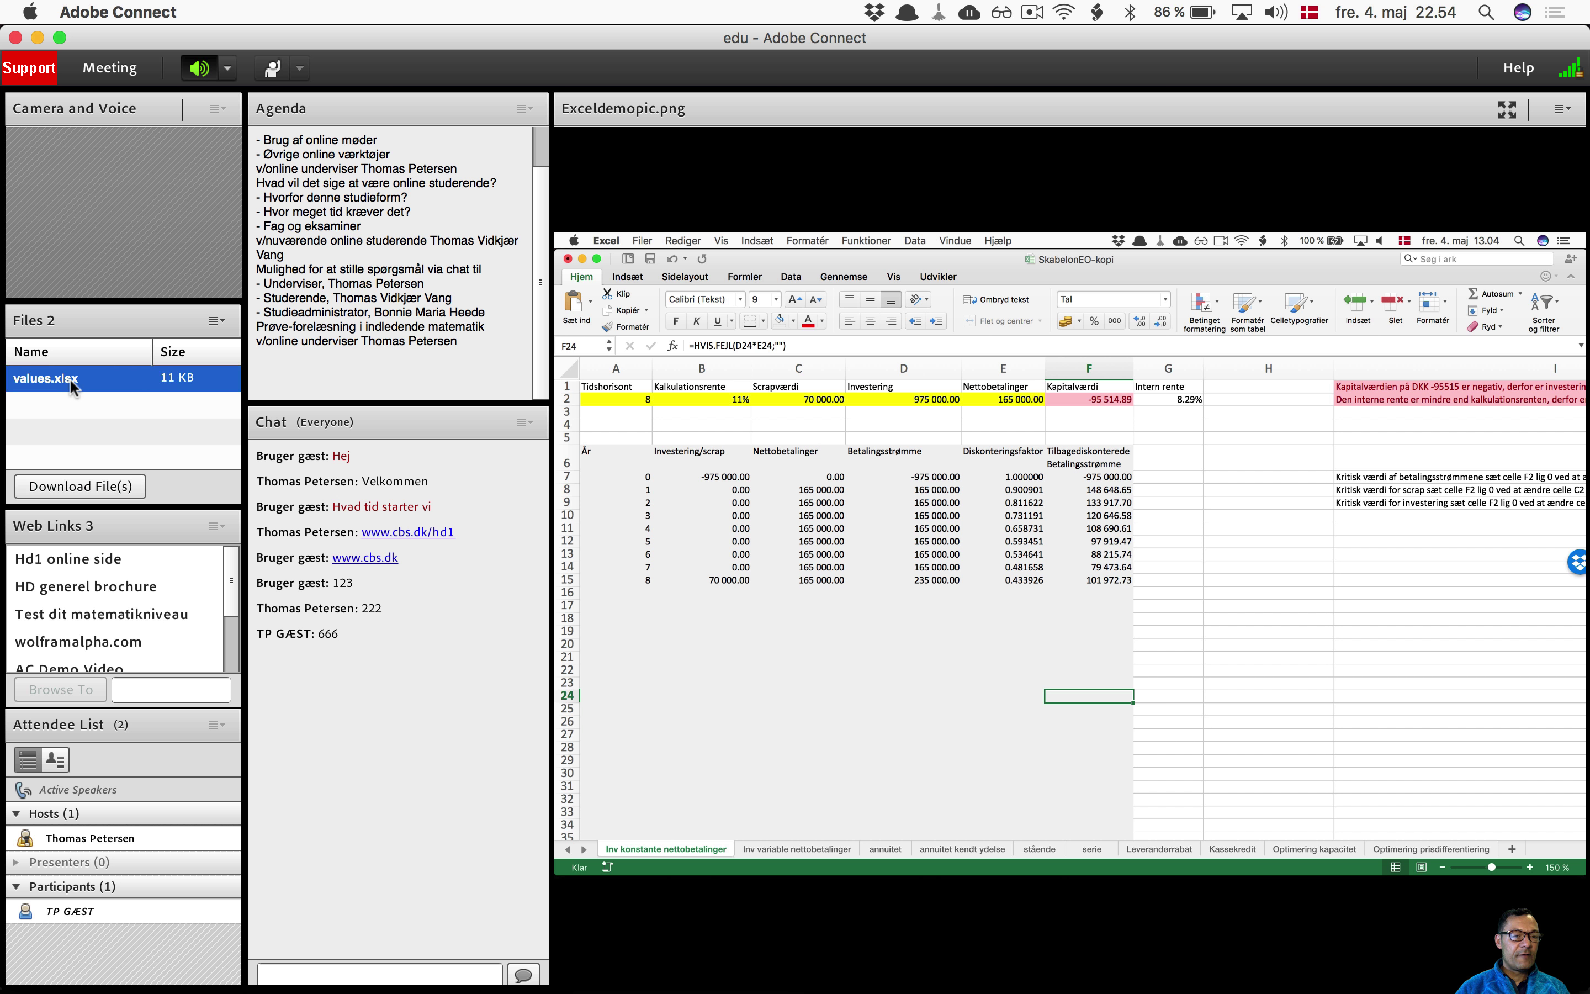
left_click(217, 320)
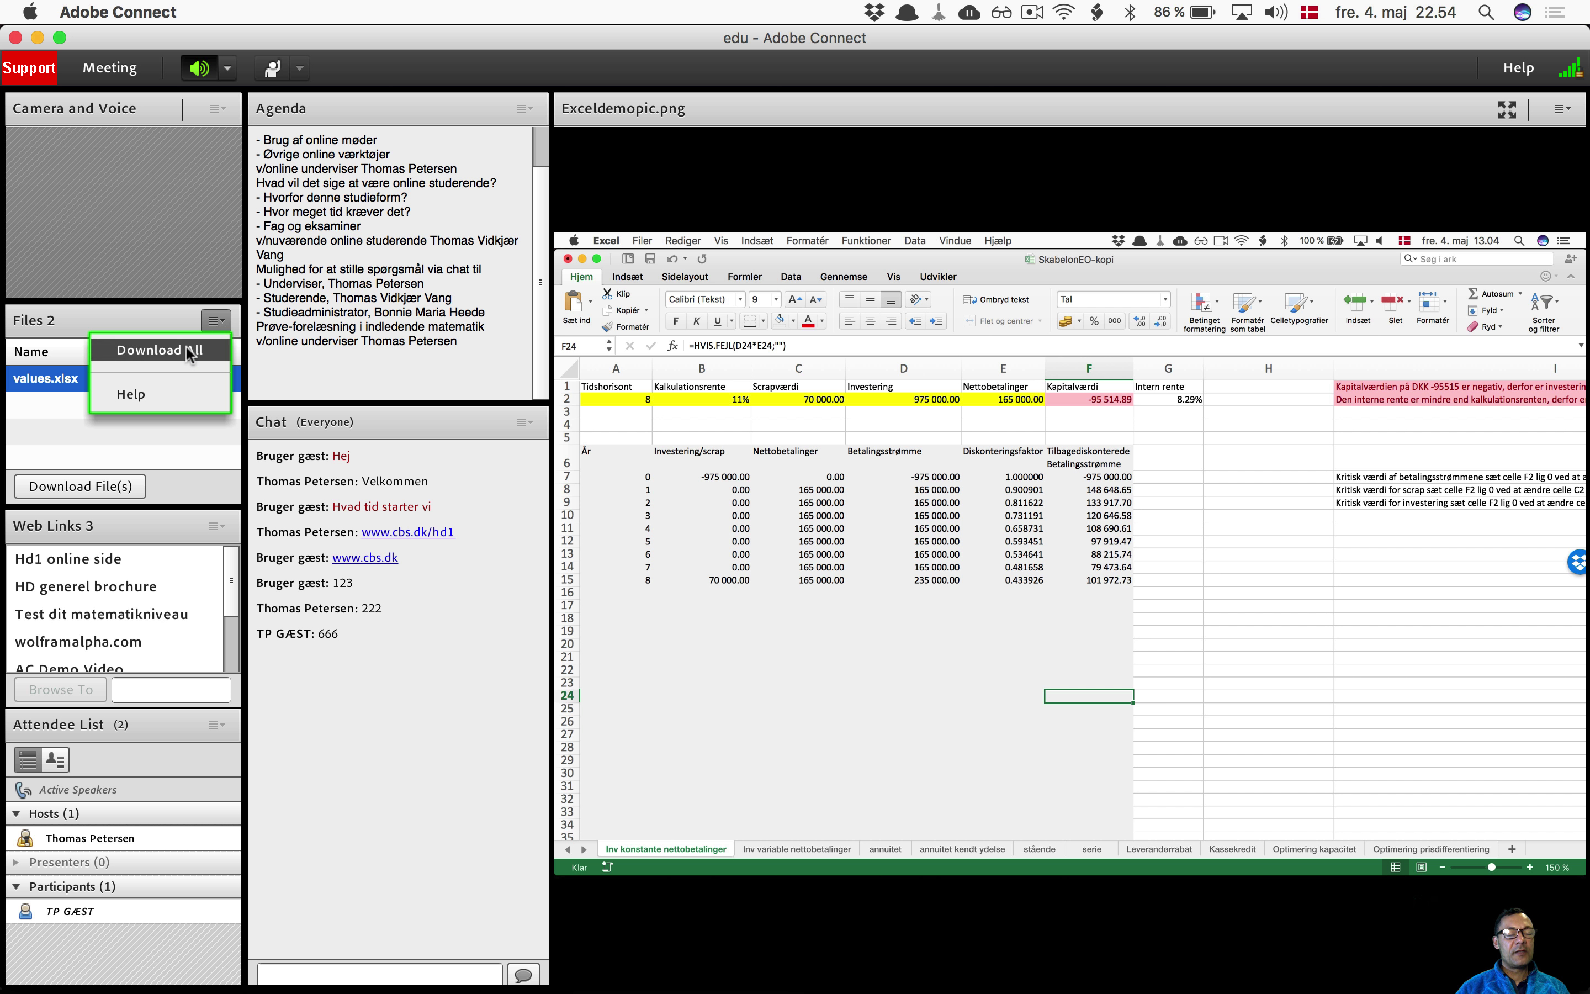
left_click(41, 397)
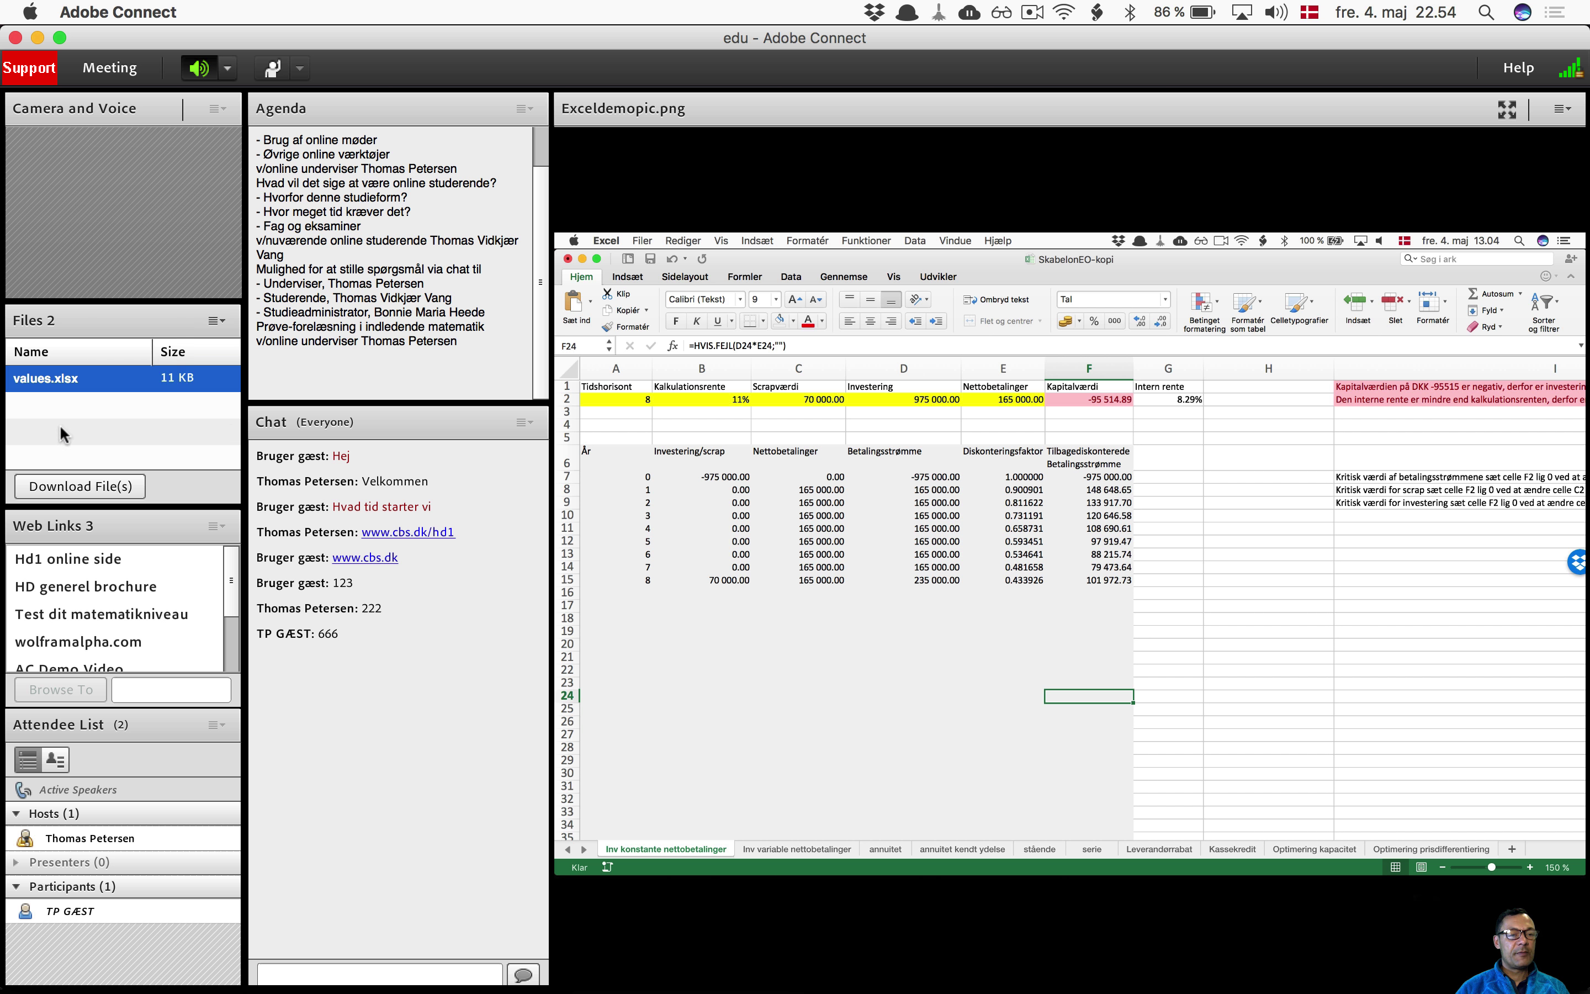
left_click(71, 378)
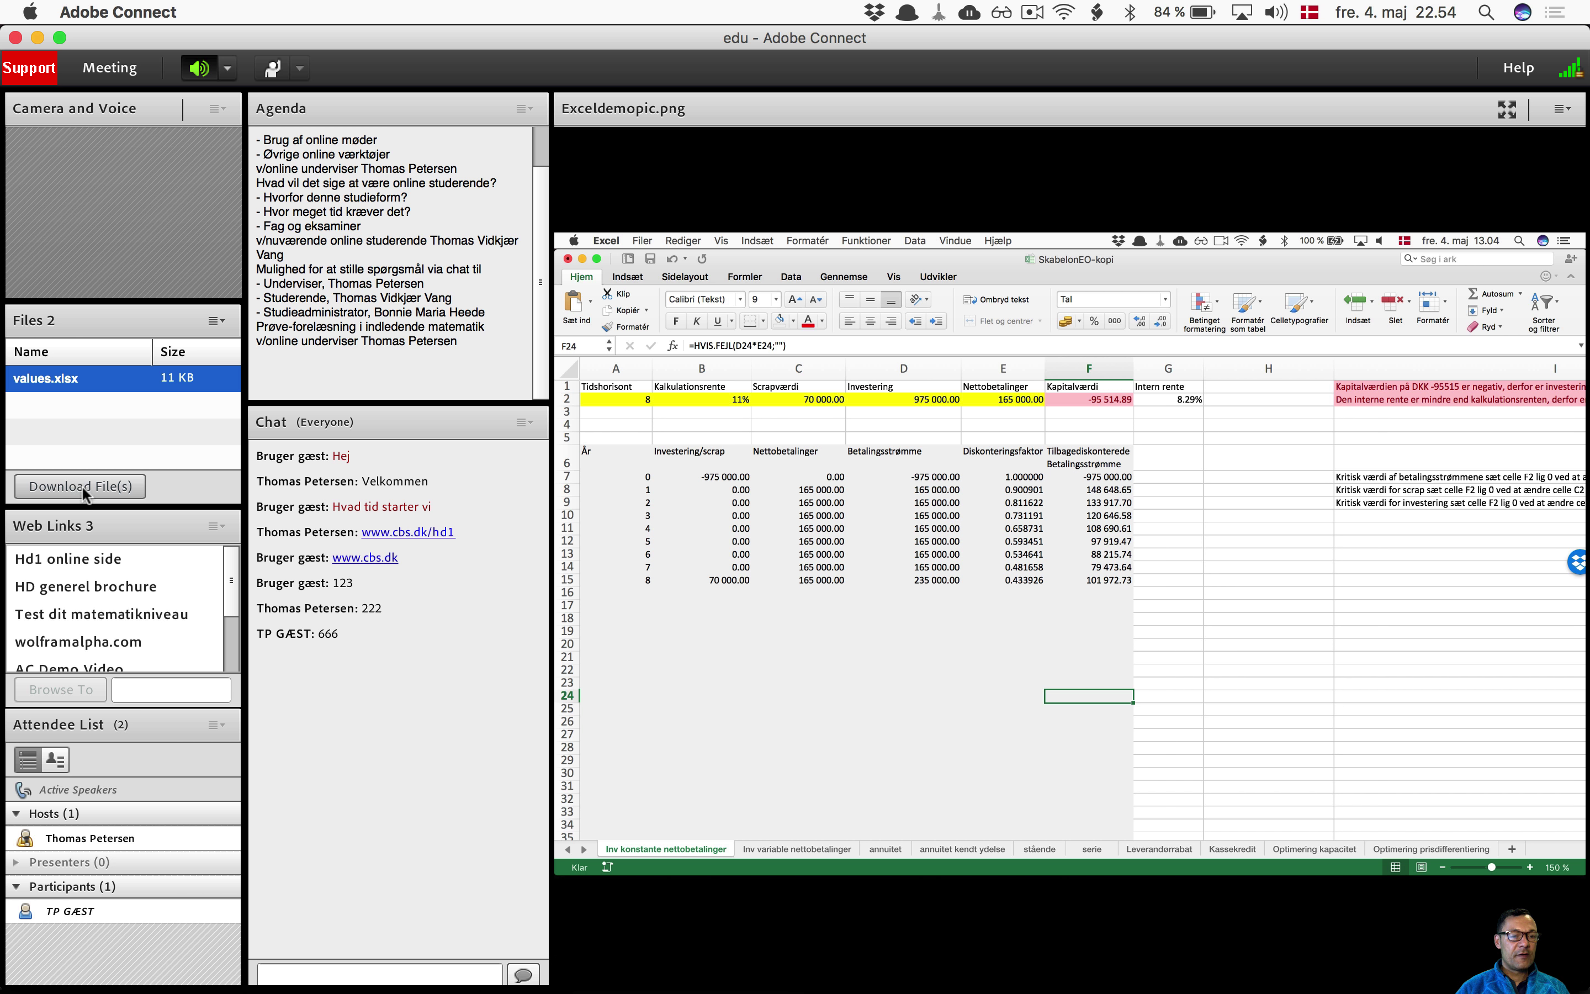
left_click(83, 490)
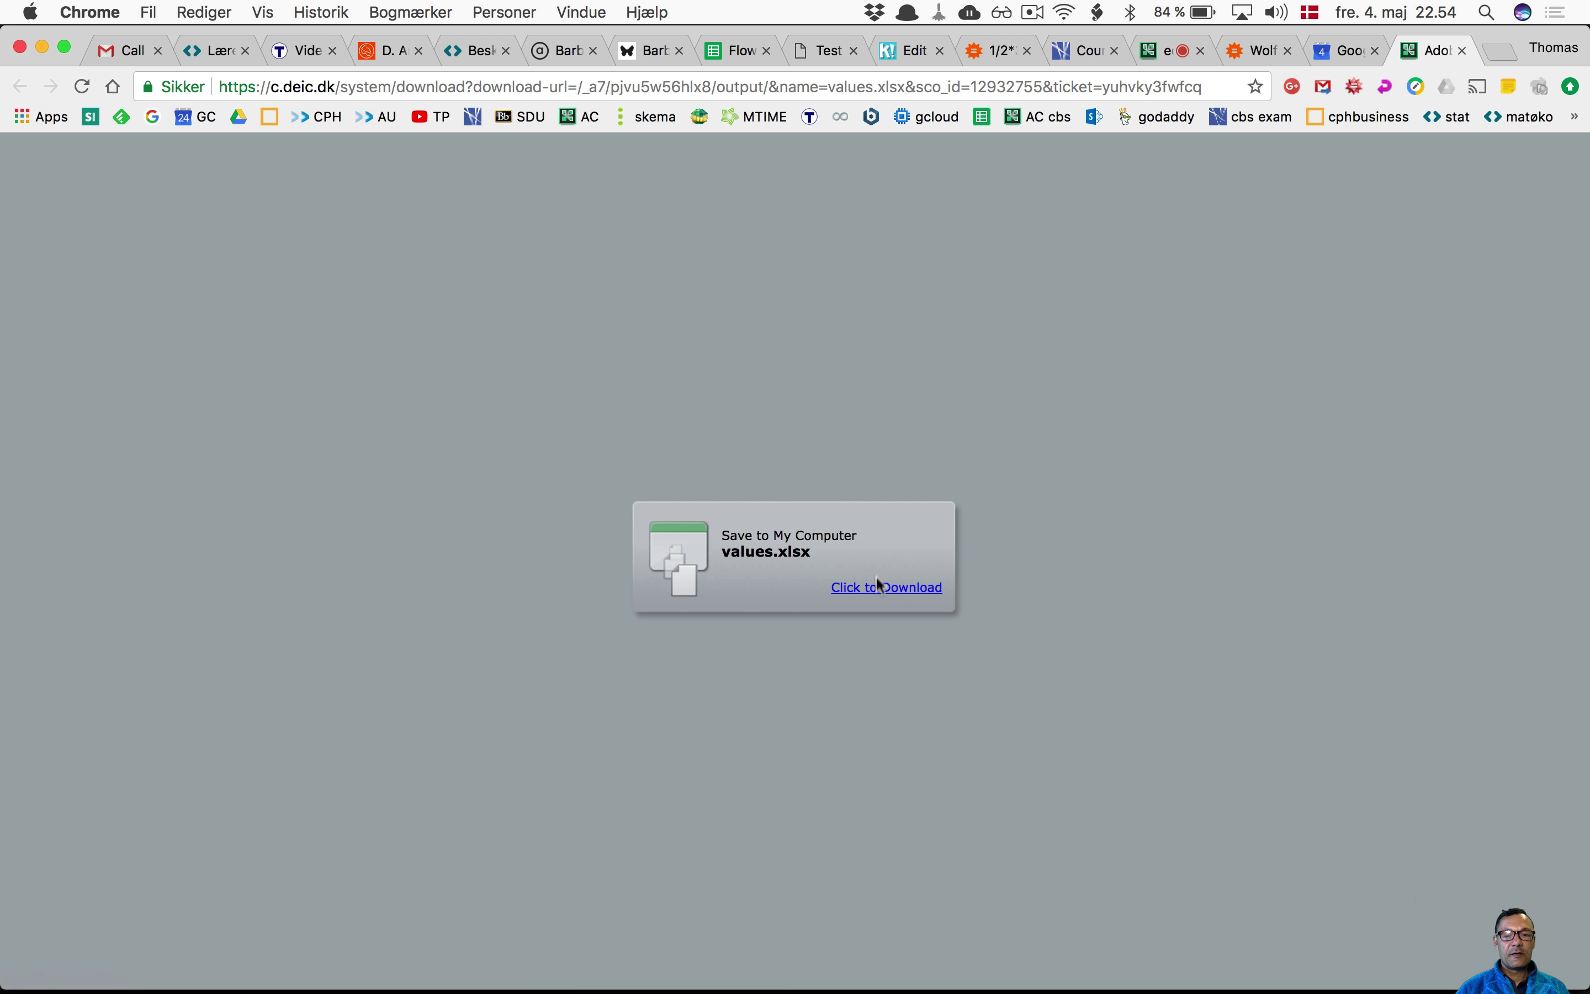
left_click(877, 586)
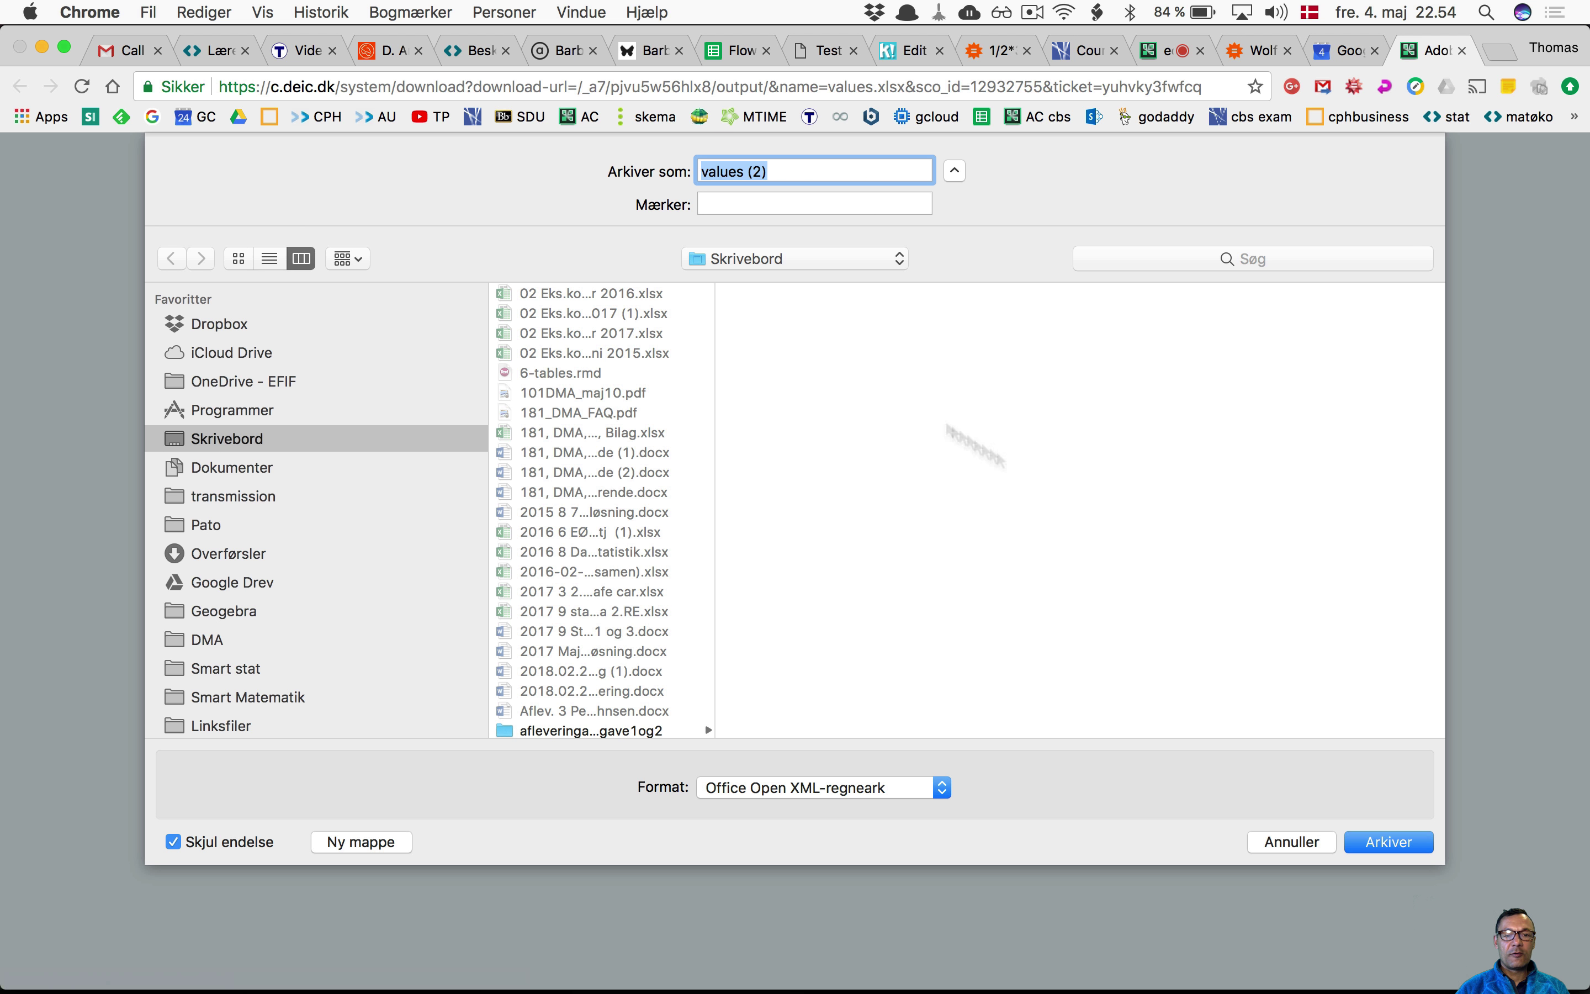
left_click(1409, 844)
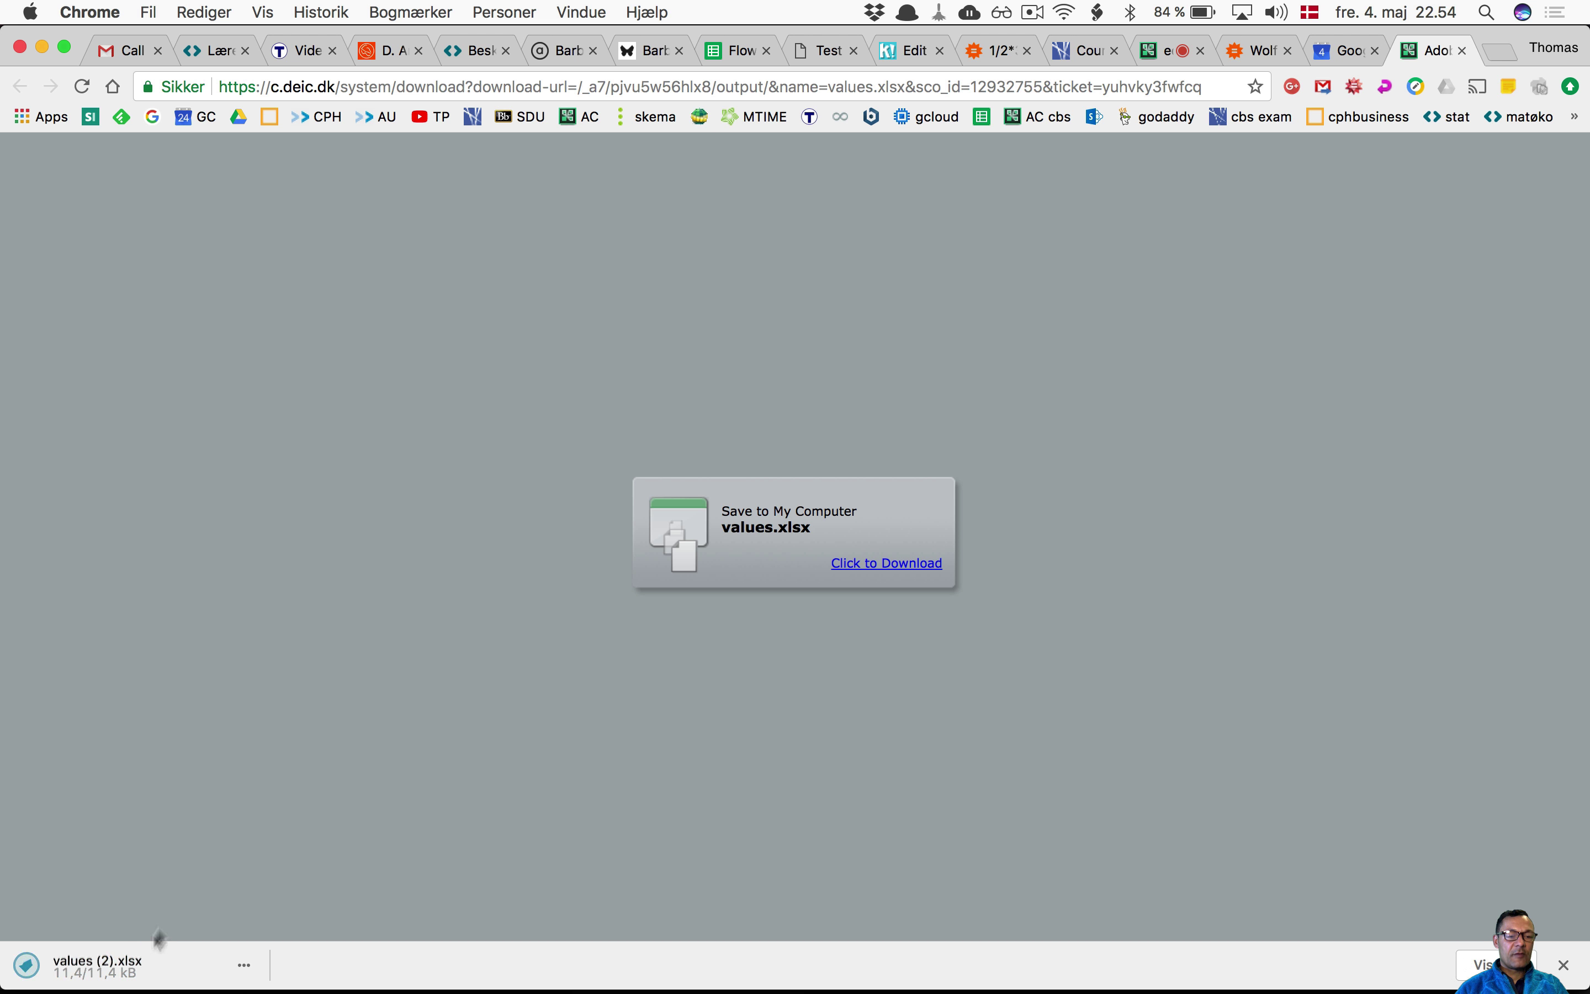
key("super+Tab")
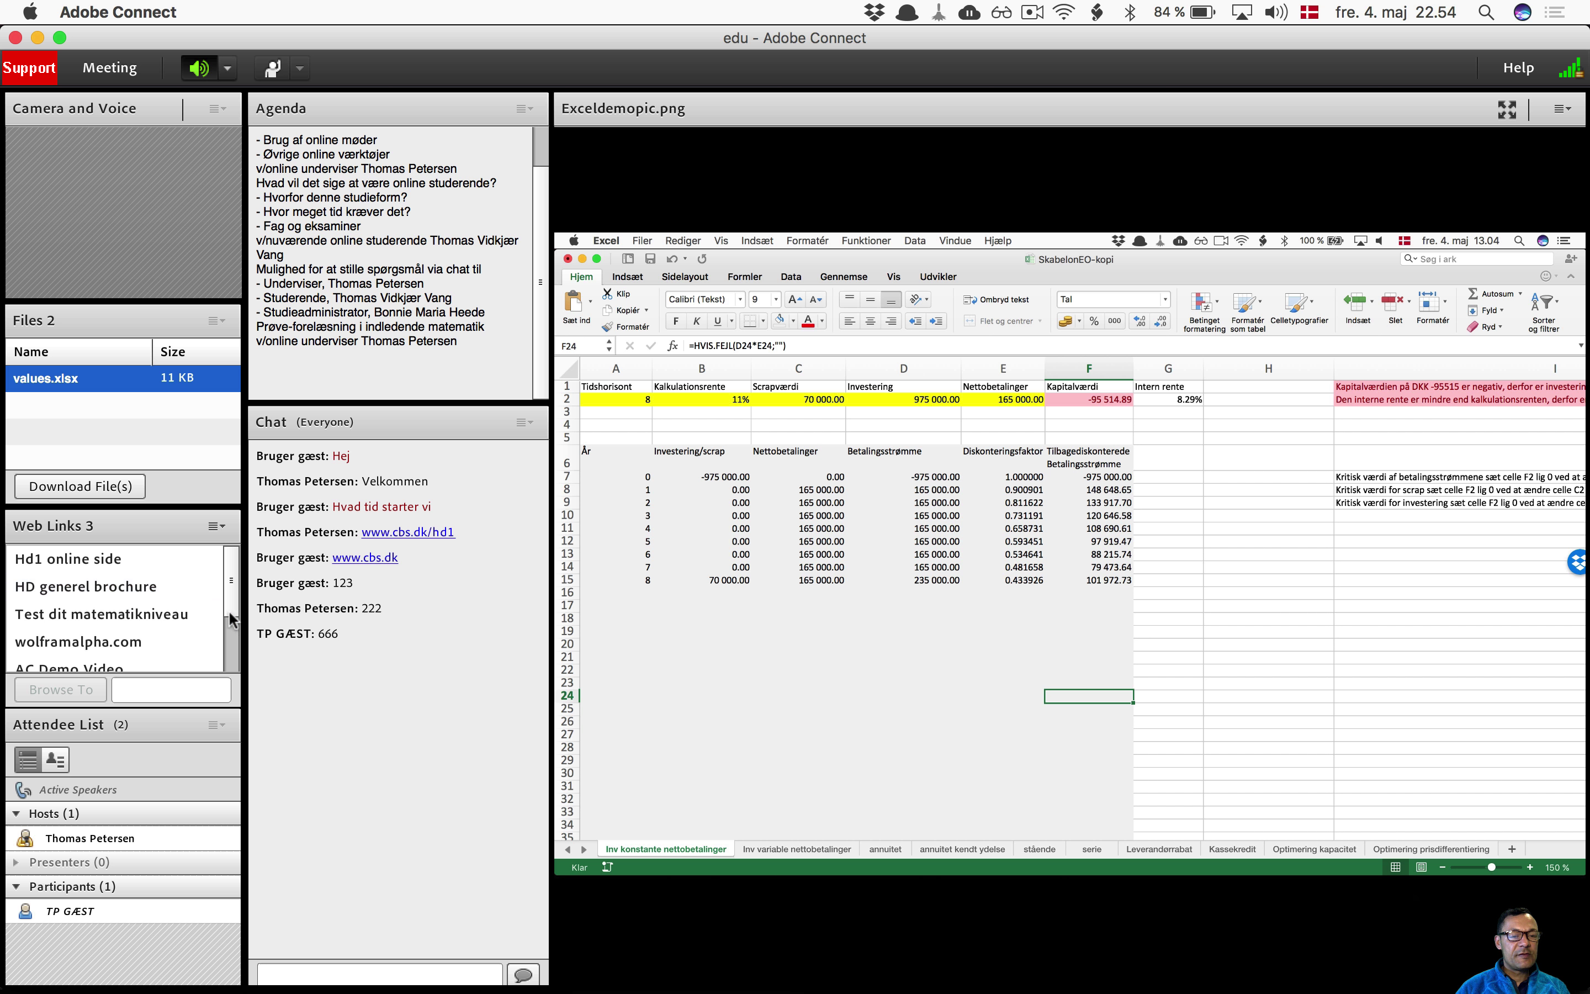
Step: Browse to the shared web link HD generel brochure, close its page and return to the Adobe Connect meeting
scroll(235, 607, "down", 1)
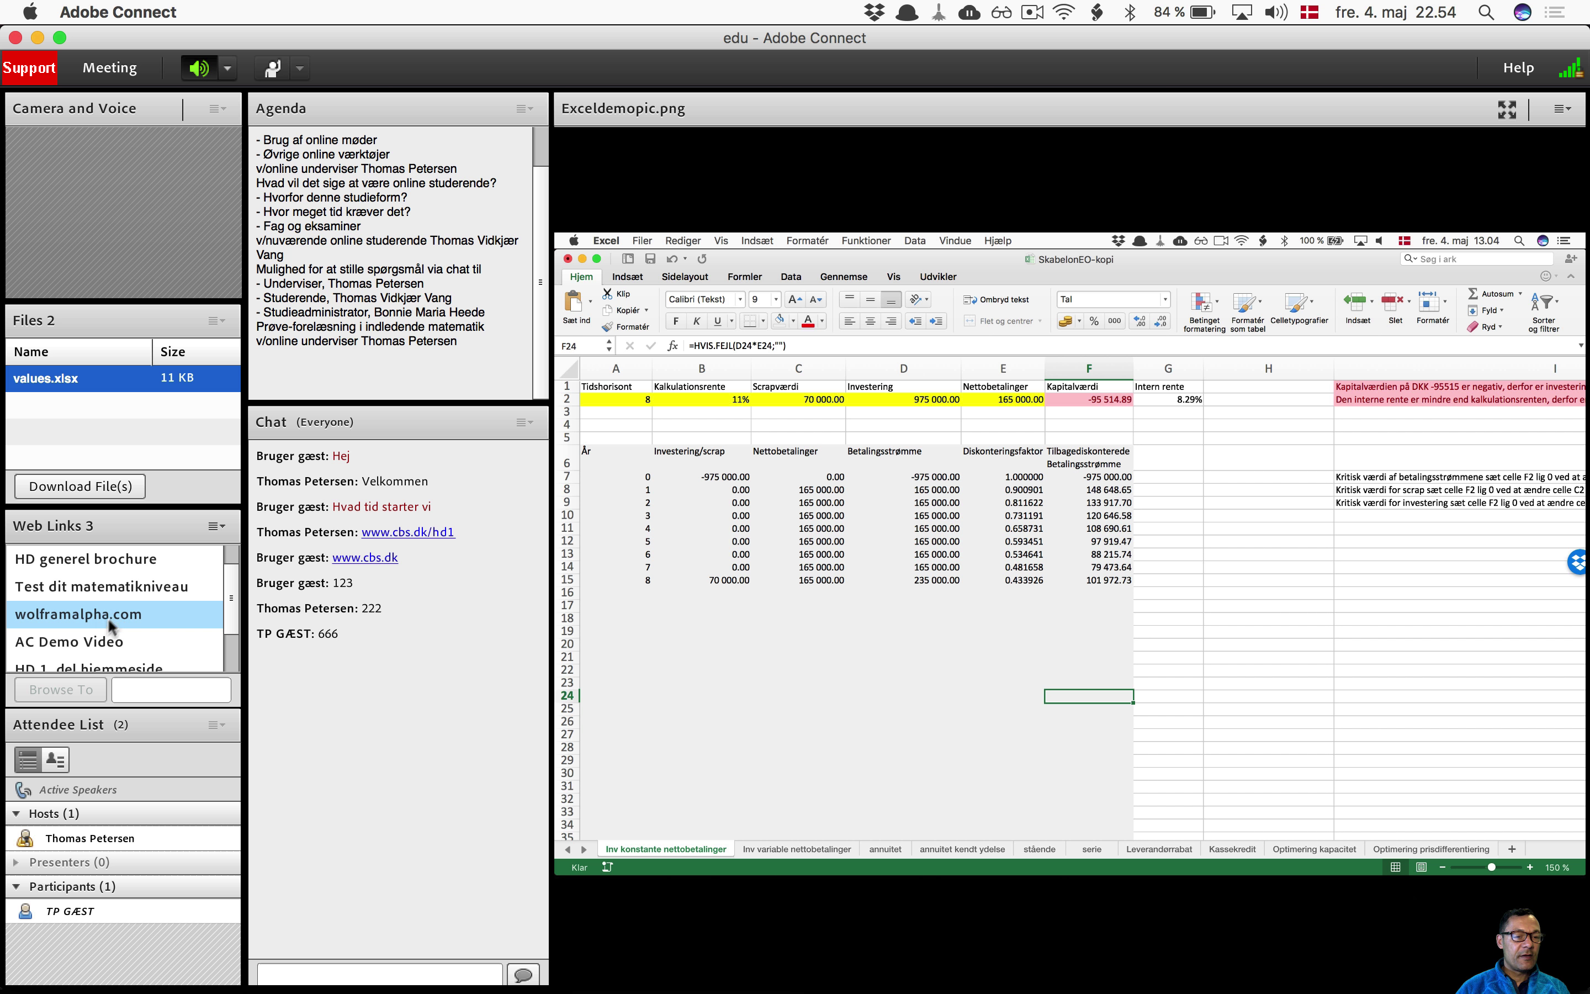
left_click(132, 559)
left_click(72, 687)
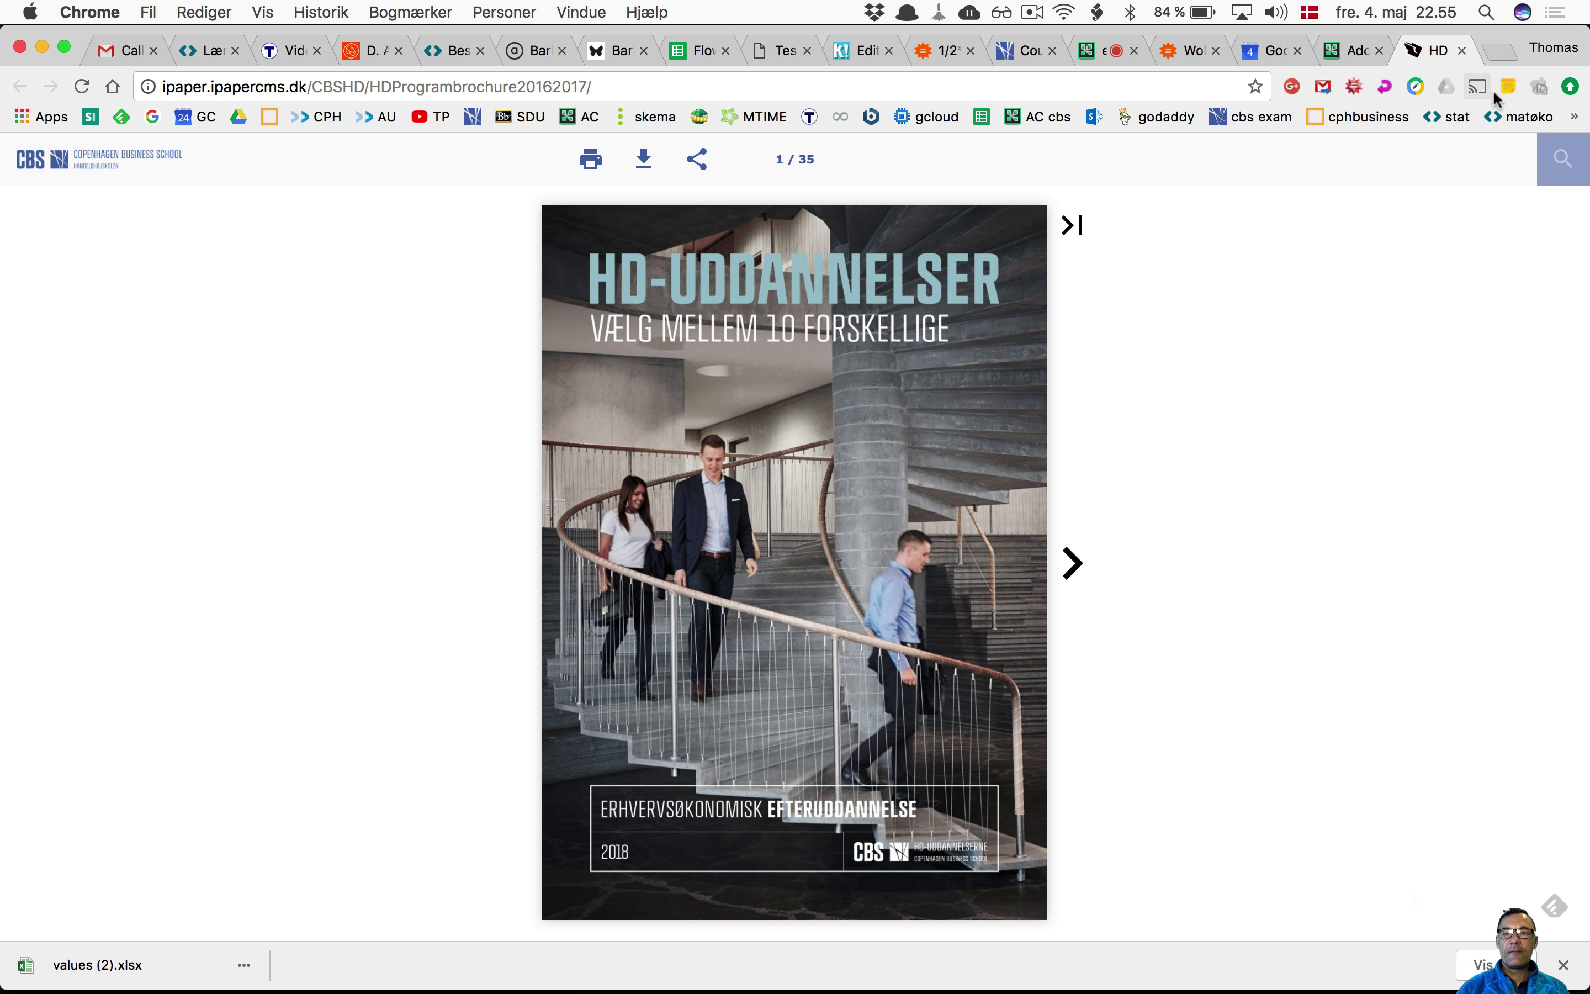
left_click(1463, 51)
key("super+Tab")
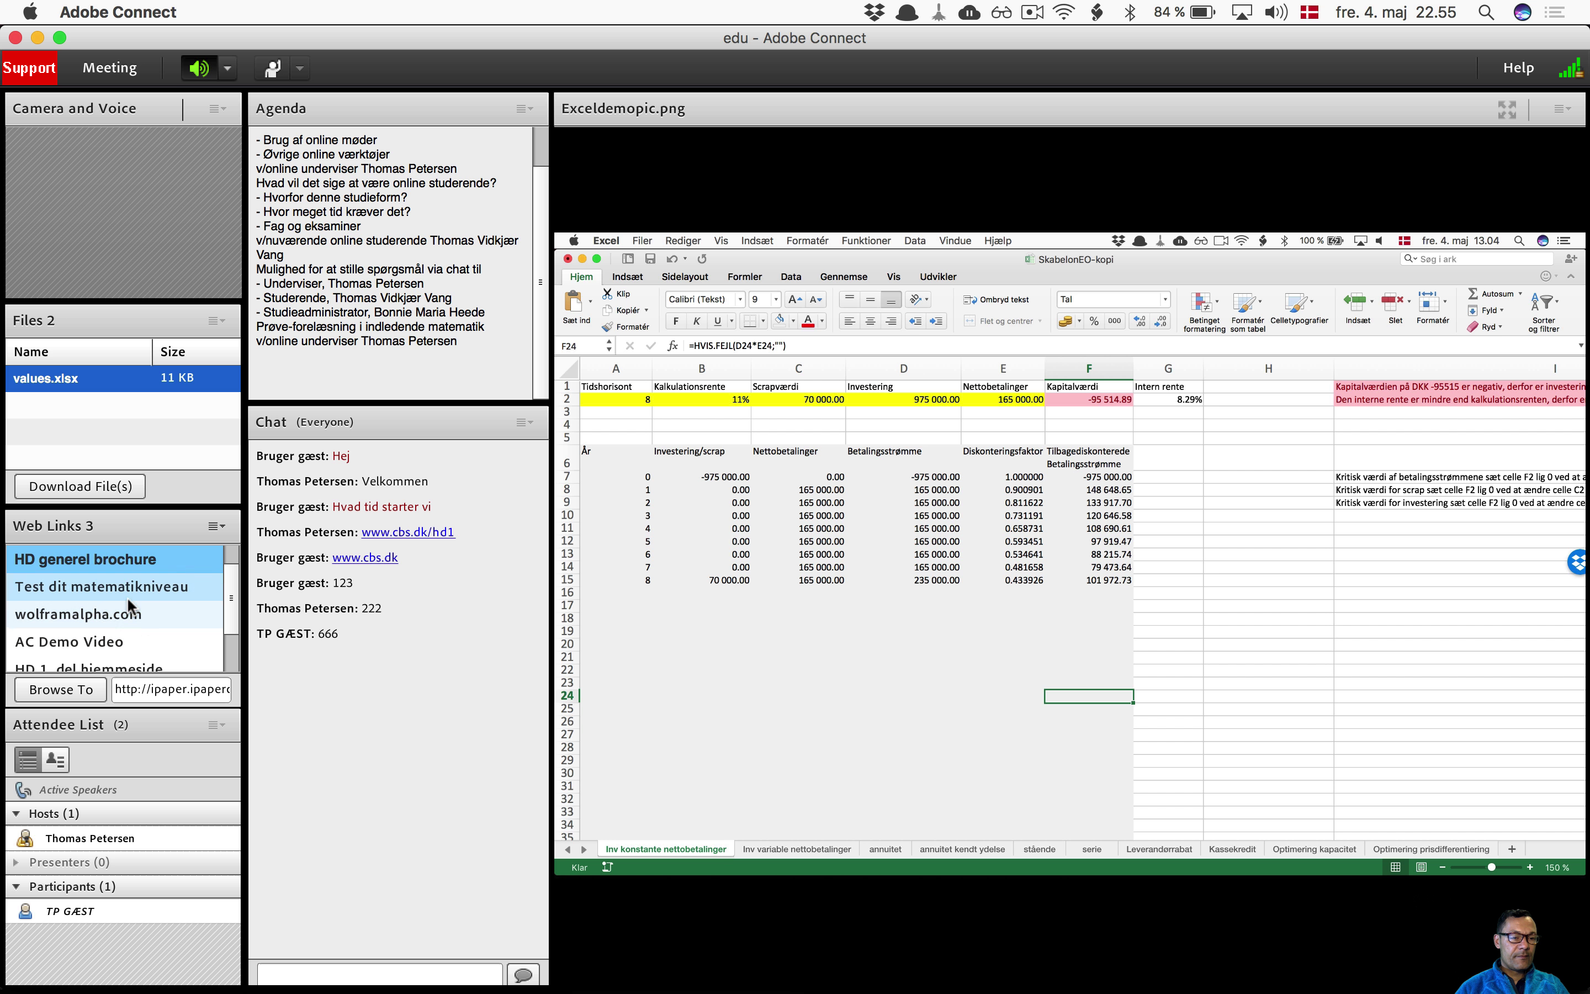
Step: Browse to the shared web link Test dit matematikniveau, close its page and return to the Adobe Connect meeting
left_click(136, 586)
left_click(58, 688)
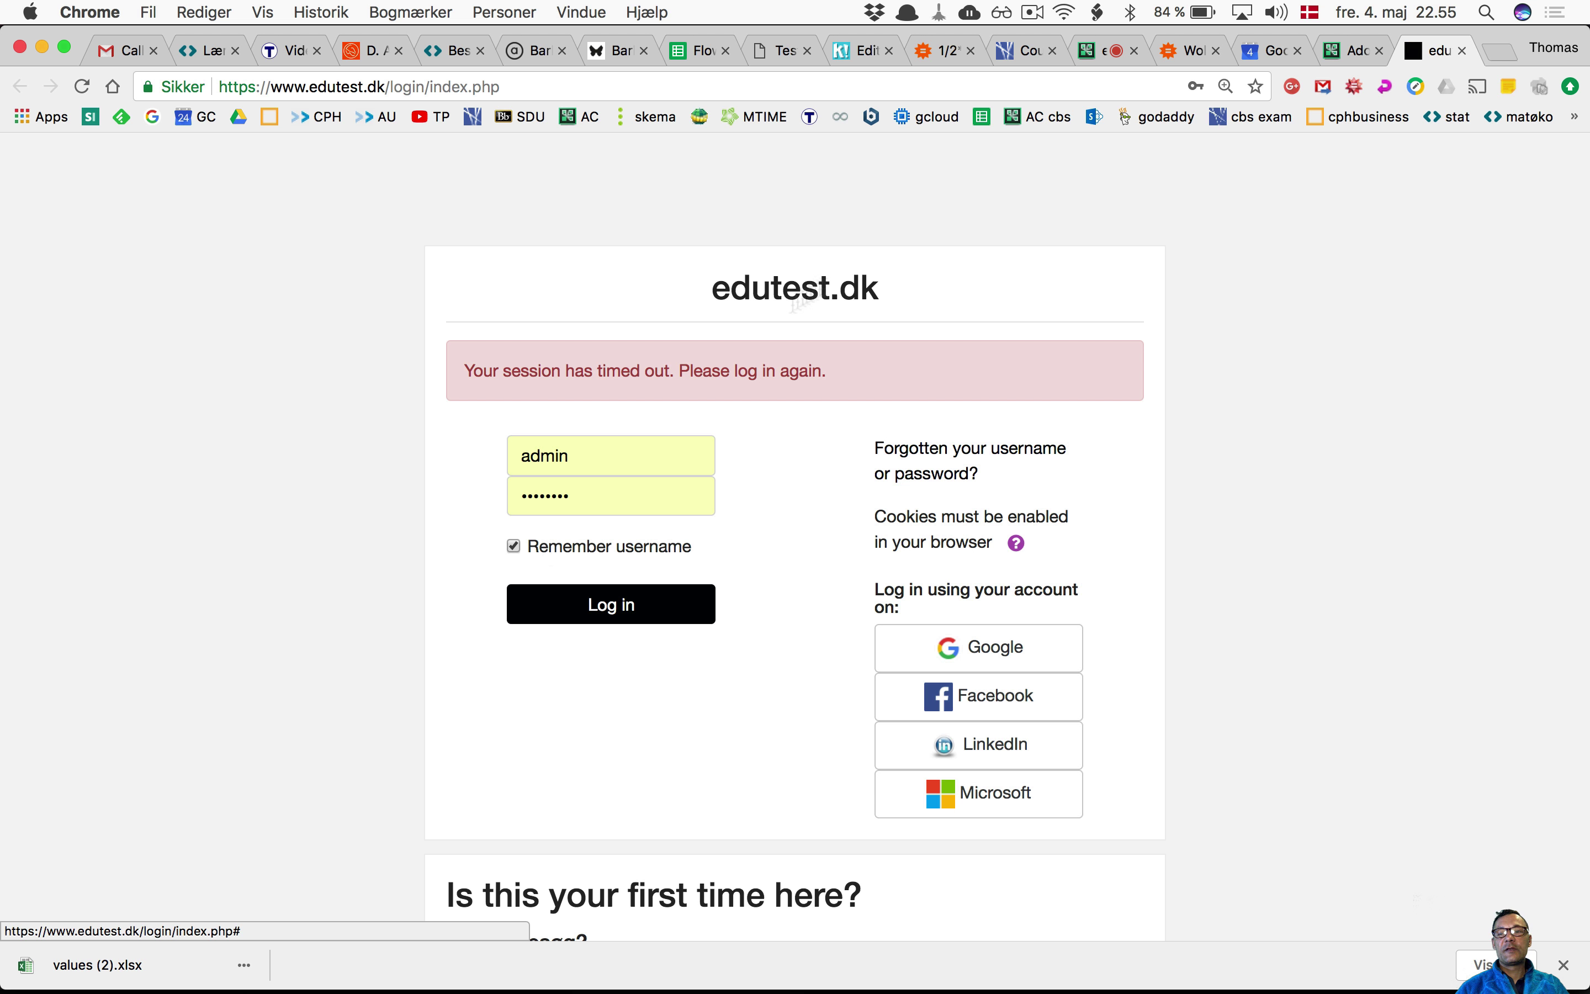
key("super+w")
key("super+Tab")
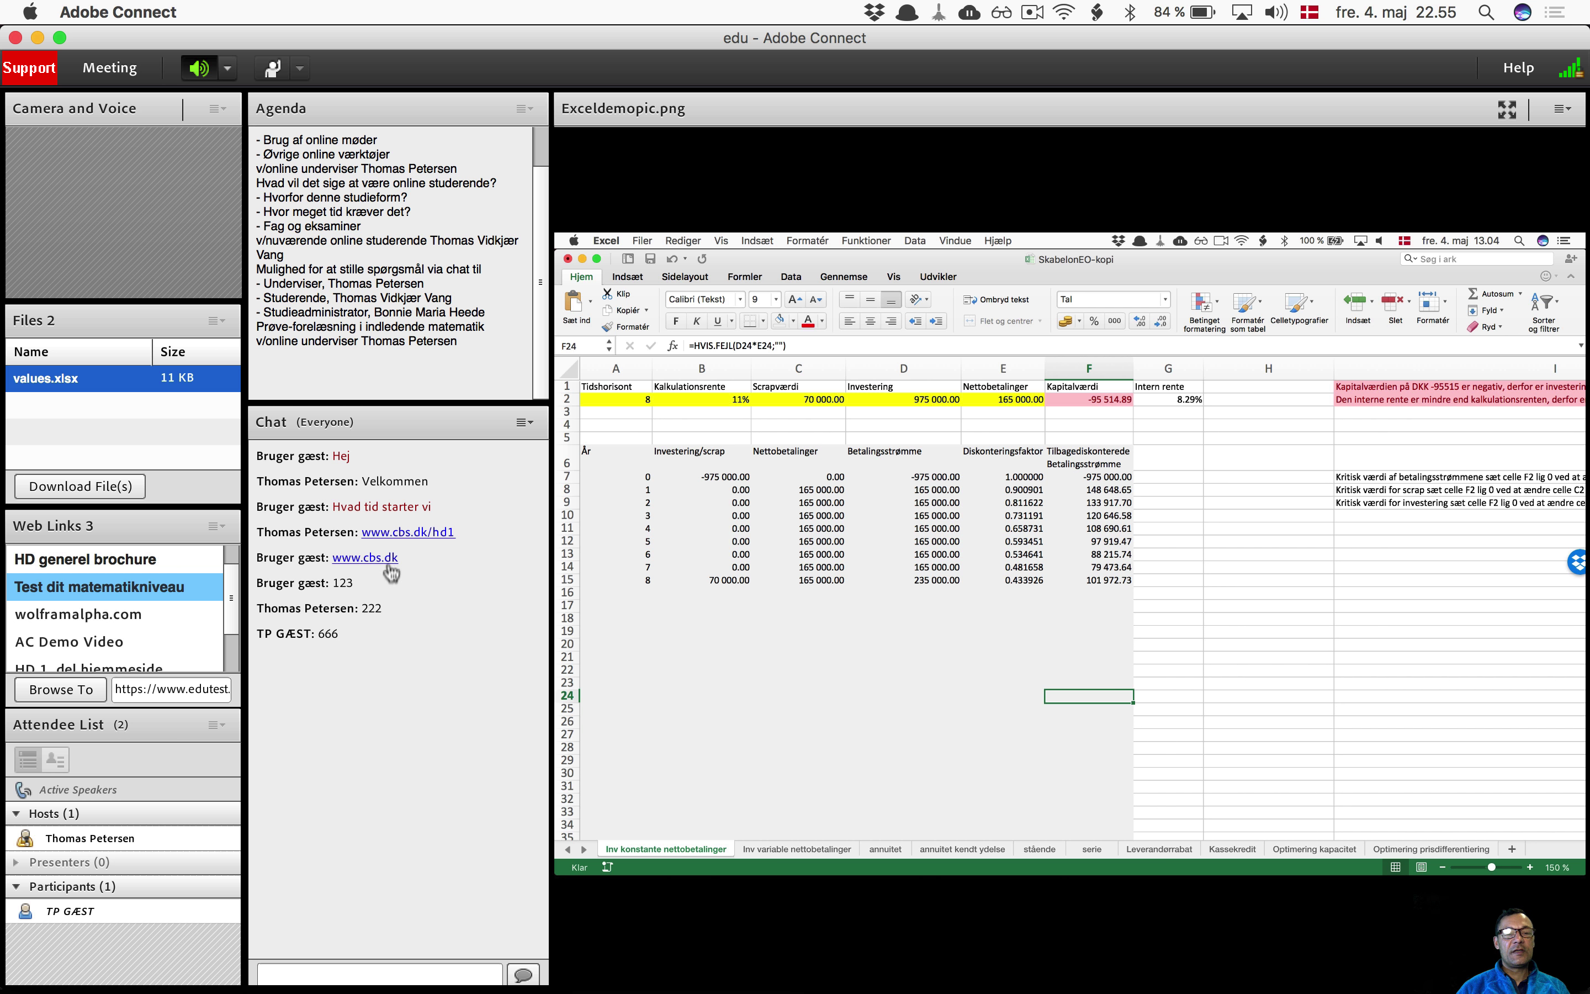
Step: Toggle the Chat sounds option of the meeting chat
left_click(528, 424)
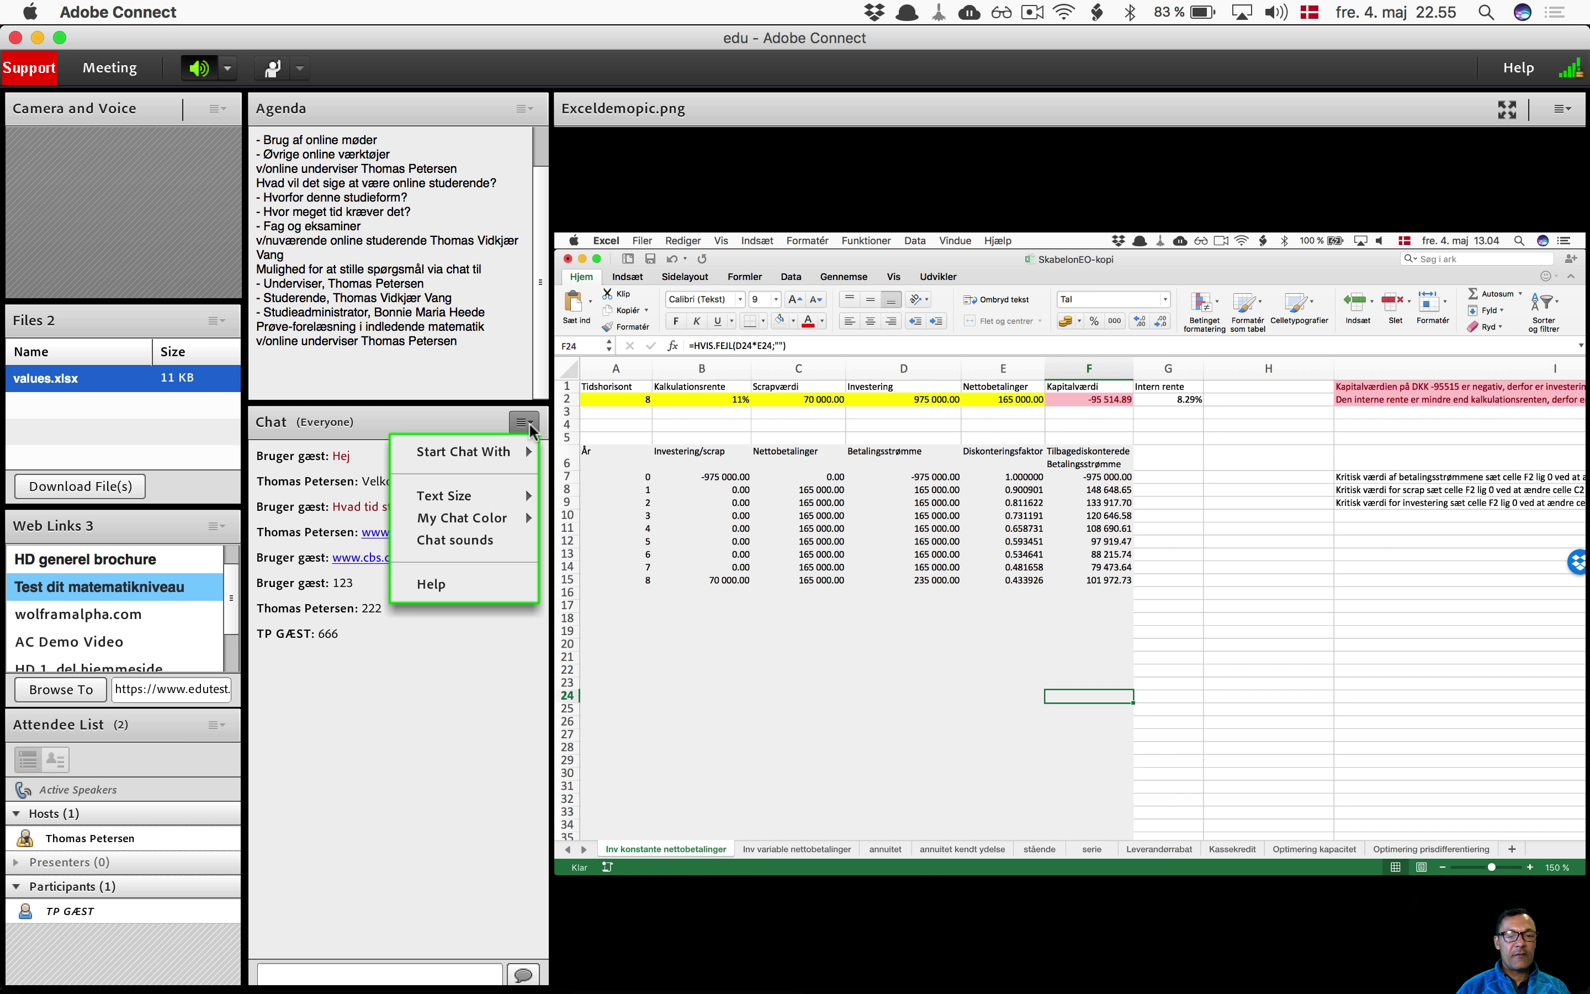
left_click(495, 539)
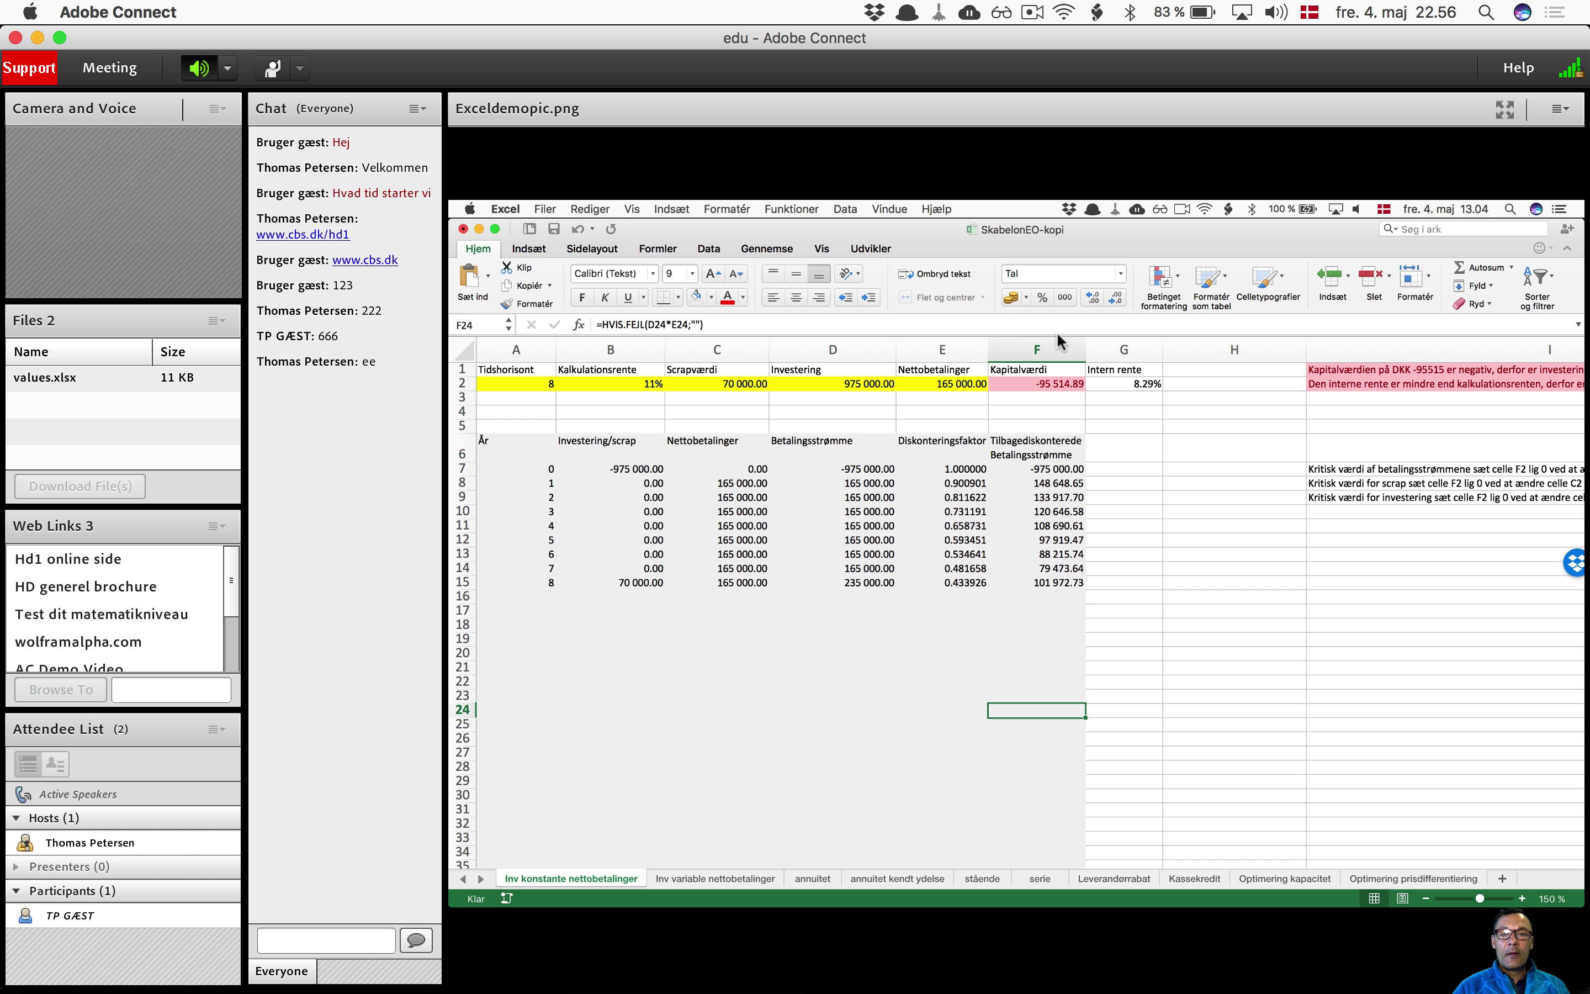
Step: Enlarge the shared Exceldemopic.png to full screen once more and restore the normal room layout
left_click(1504, 111)
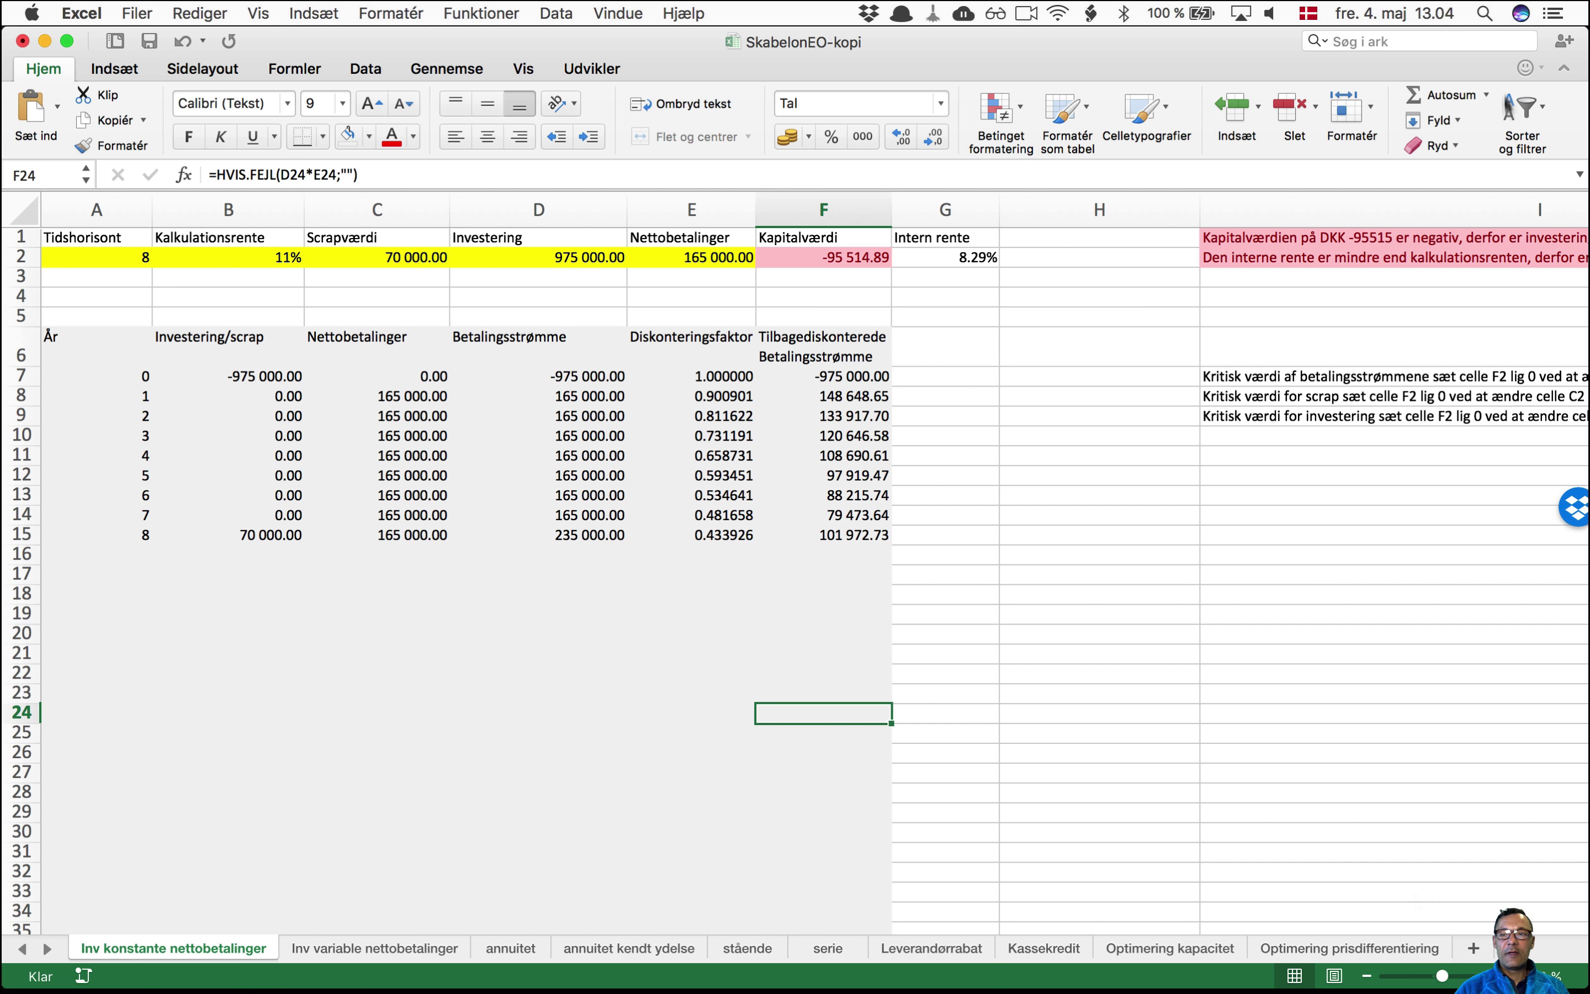
left_click(1524, 33)
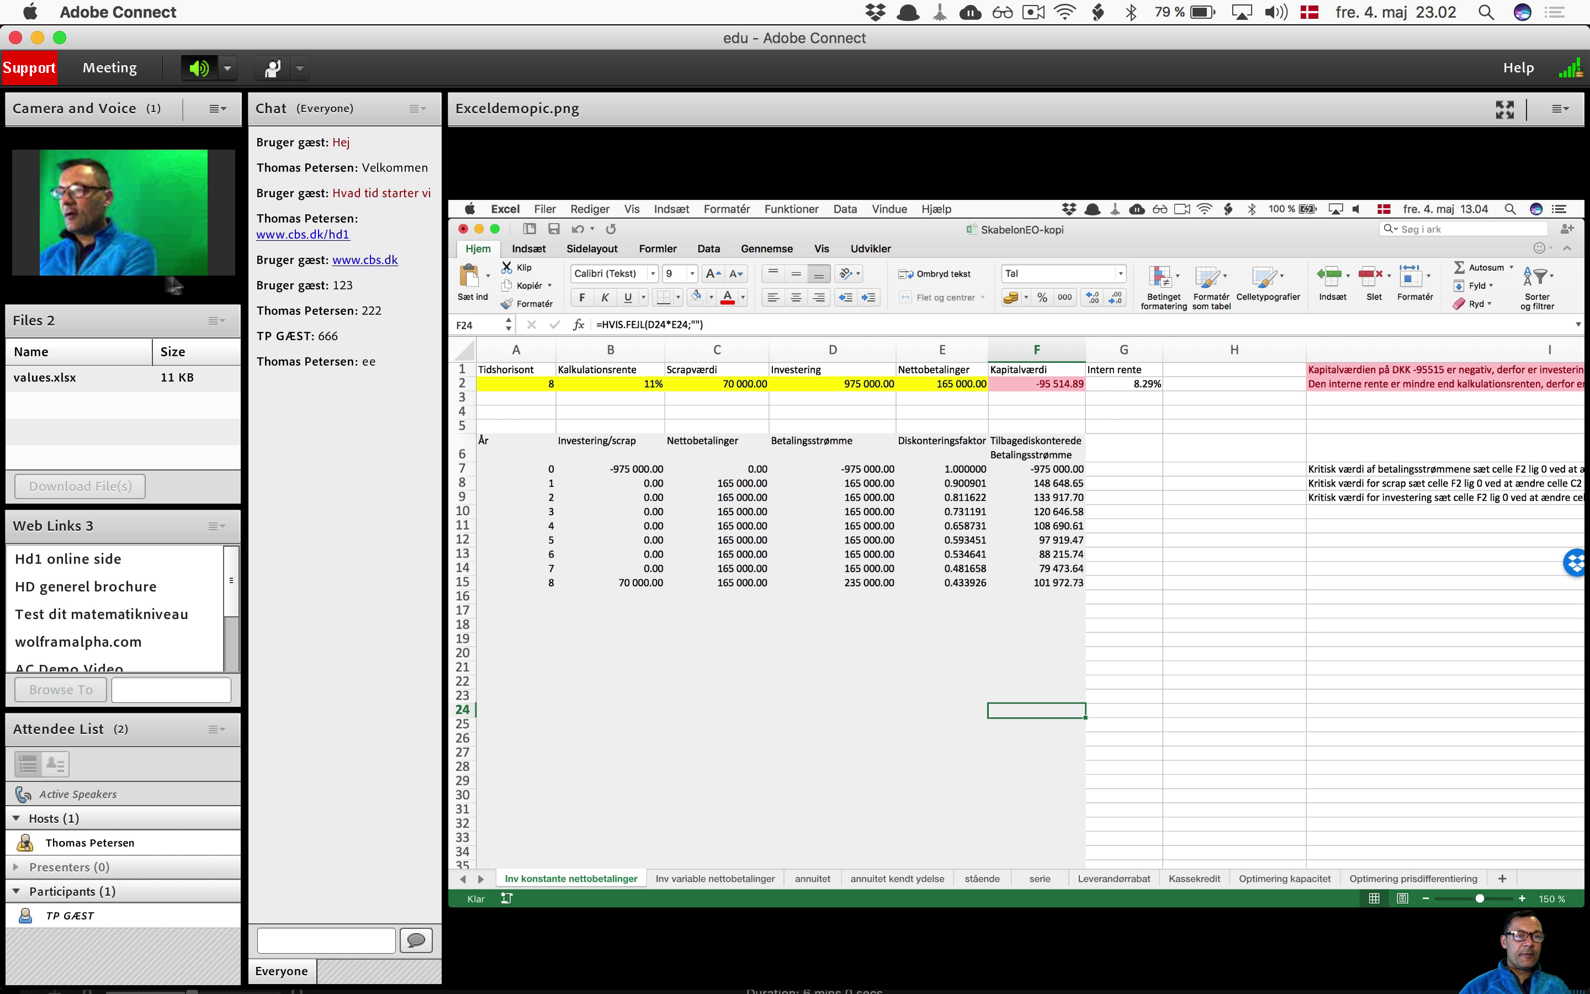
Step: Start sharing the guest's own webcam in the meeting
mouse_move(125, 214)
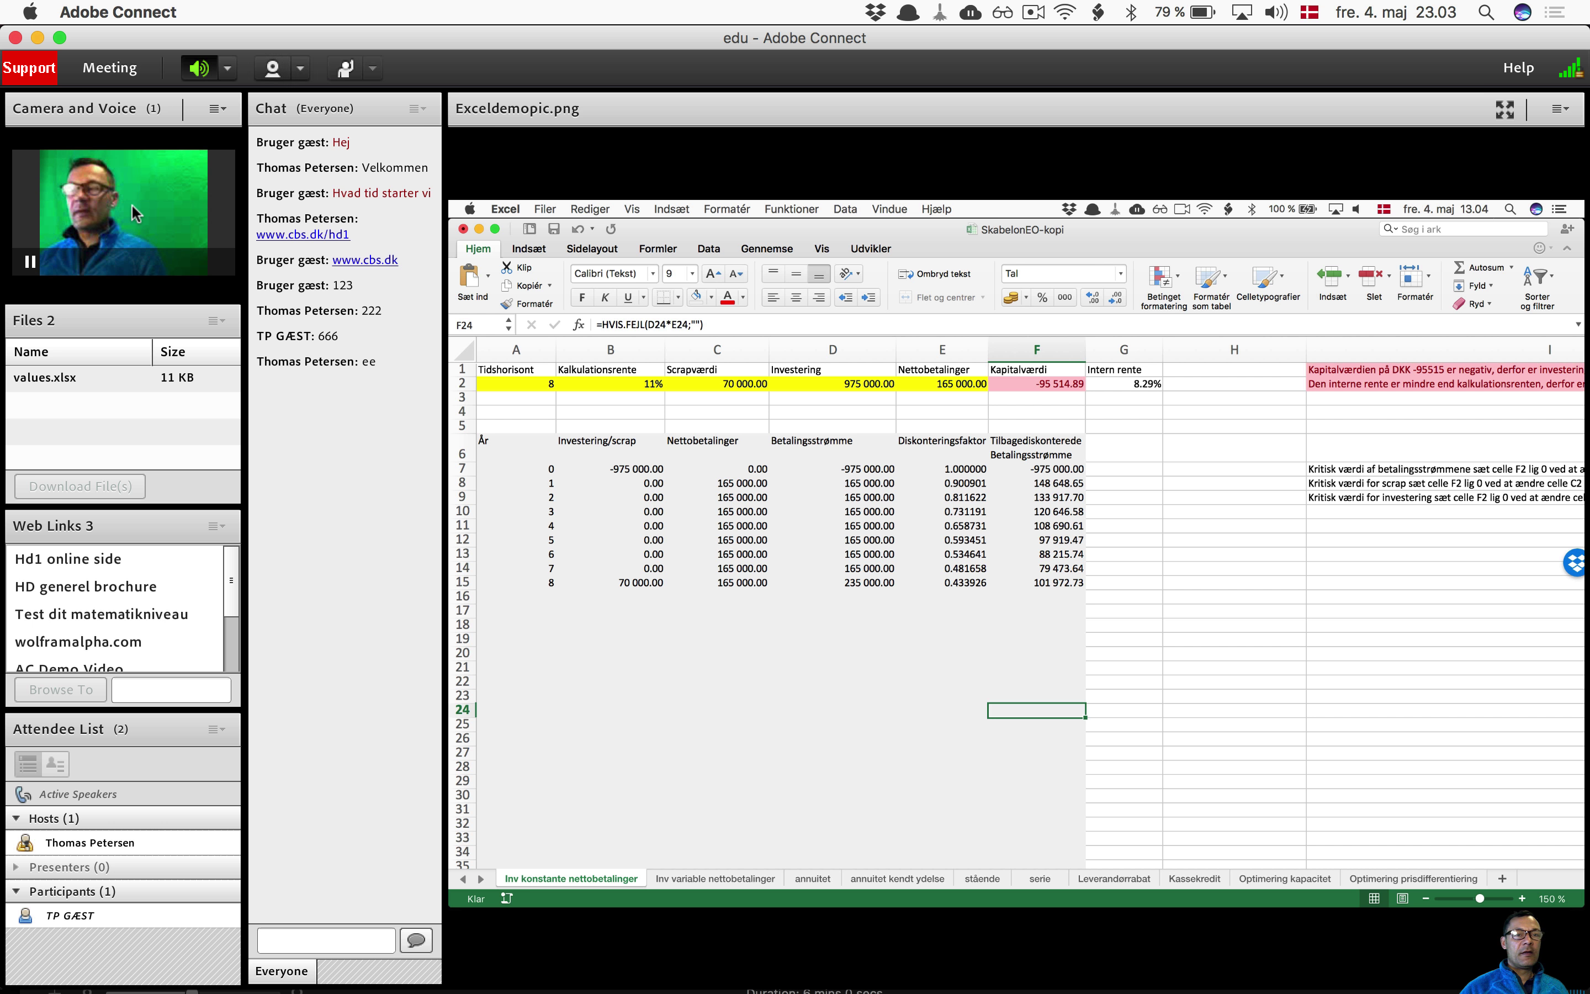
left_click(273, 71)
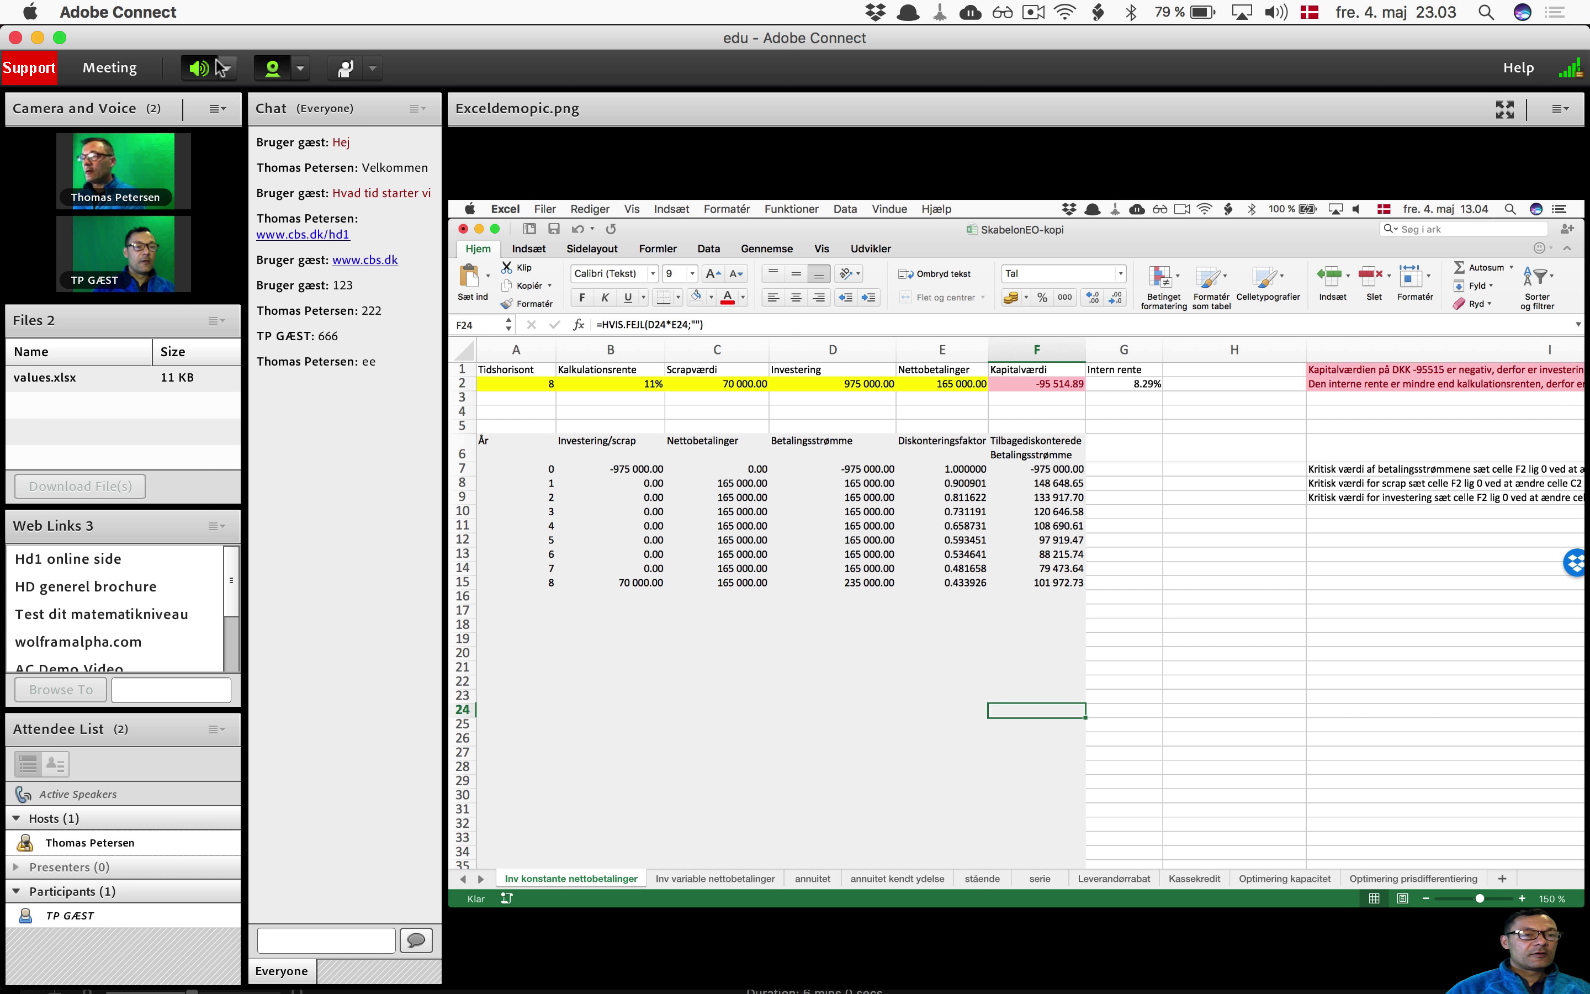
mouse_move(132, 264)
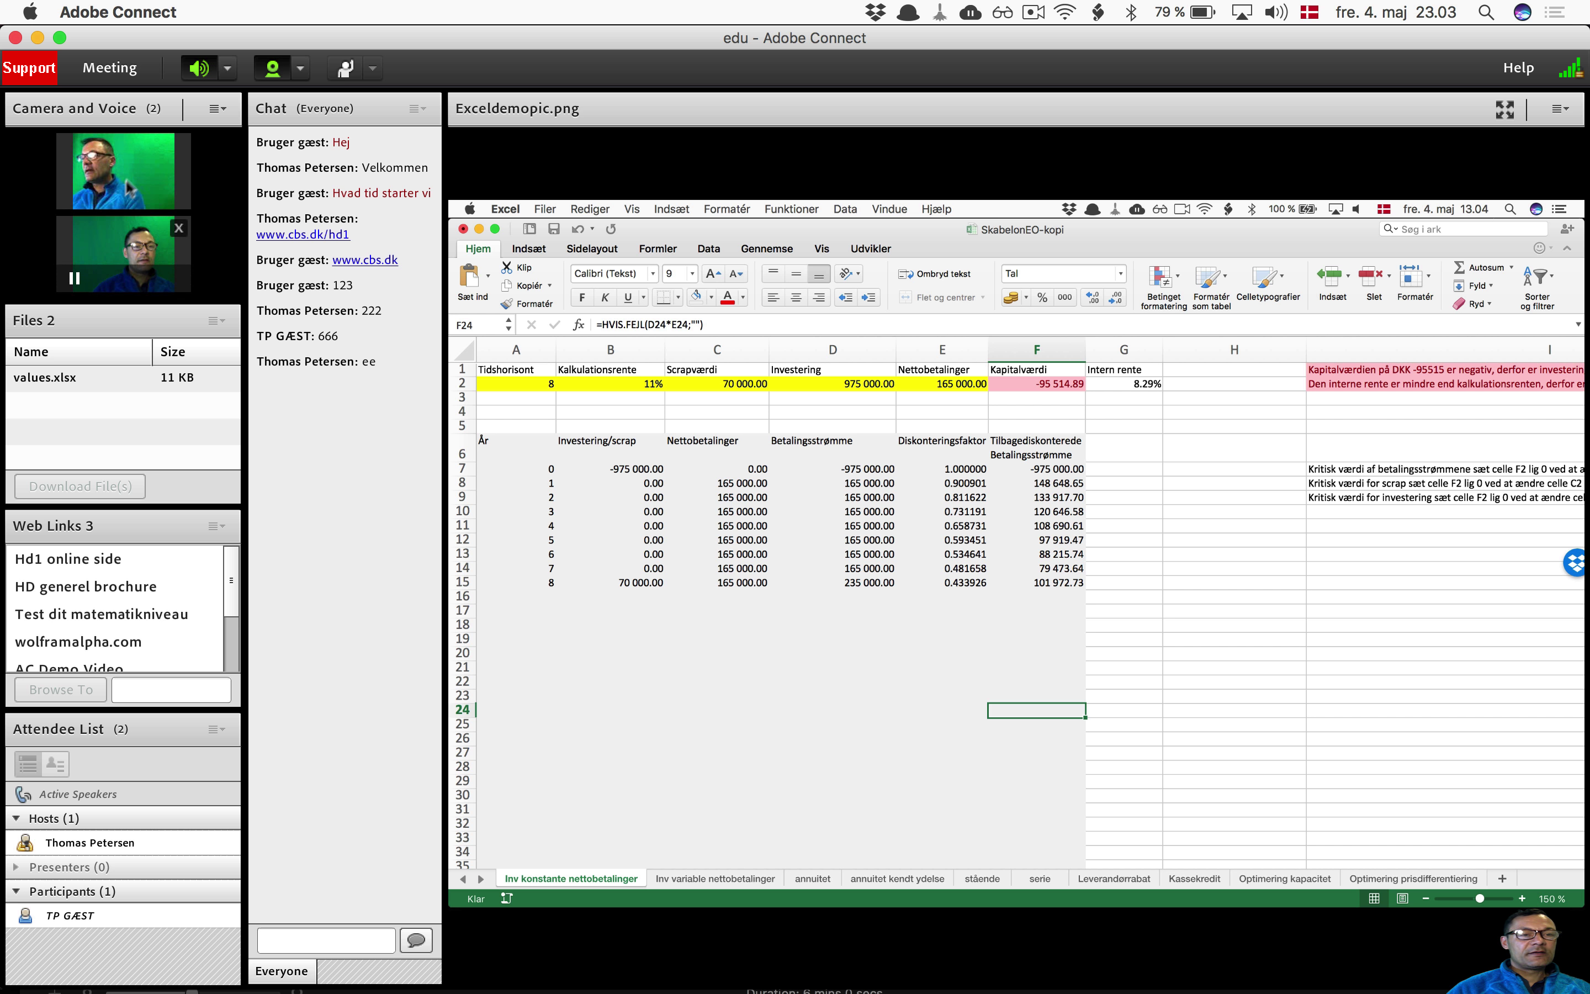
Step: Browse to the shared web link AC Demo Video to play the meeting recording in Chrome, and mute the computer's sound
mouse_move(140, 164)
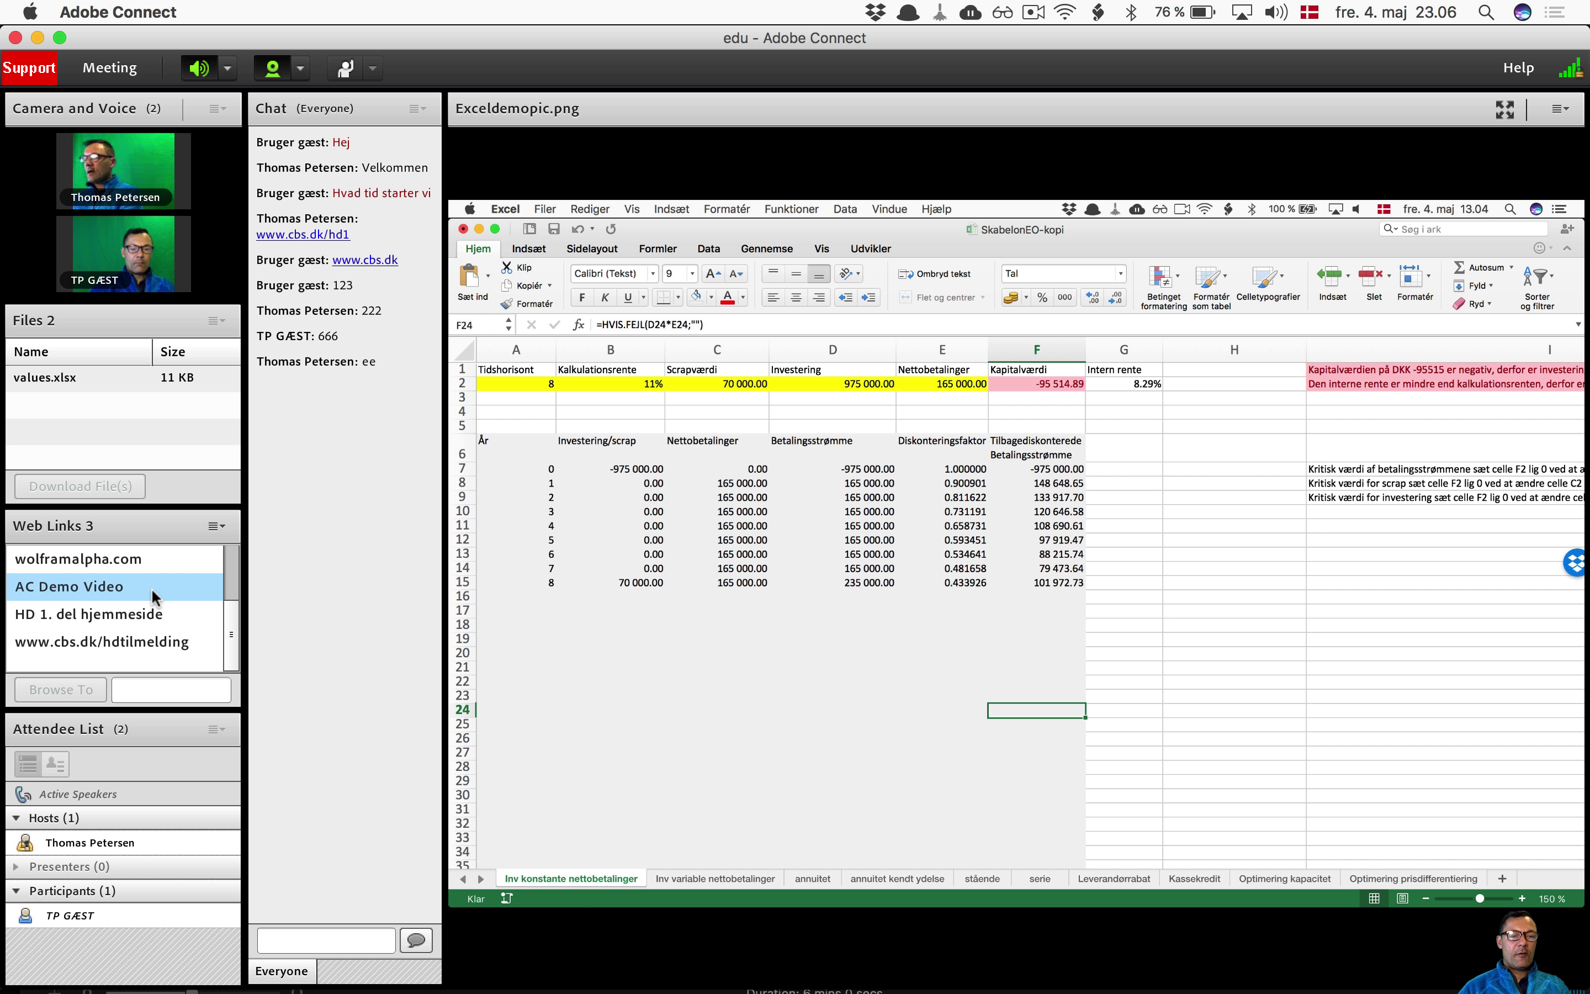
left_click(146, 592)
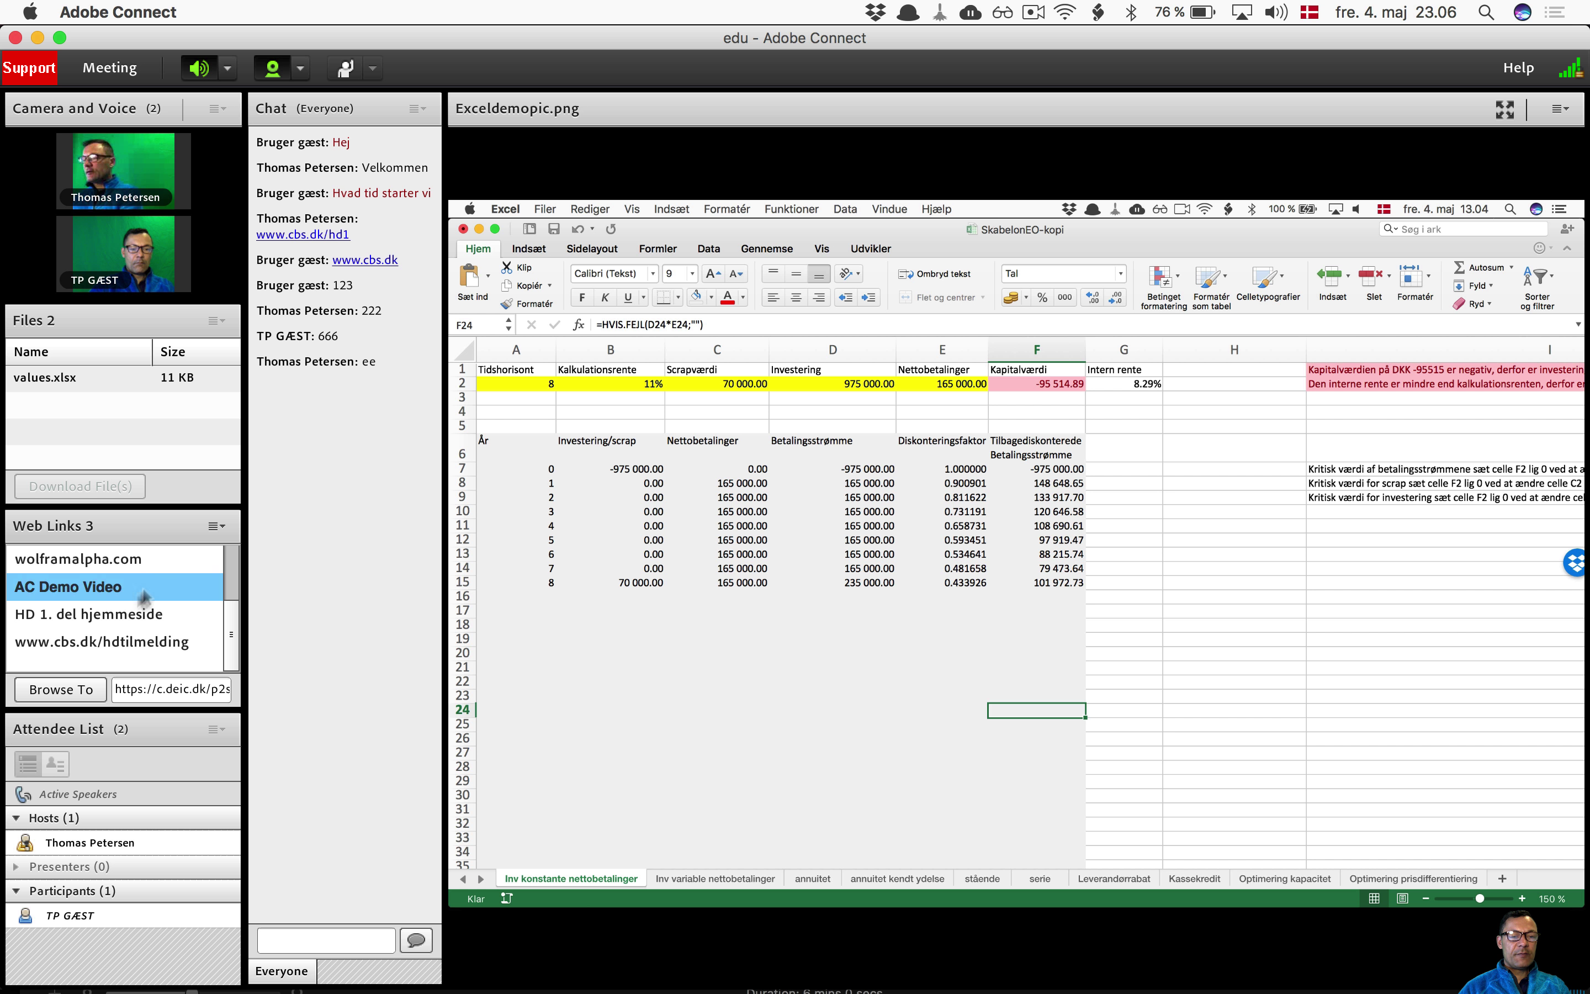
left_click(81, 690)
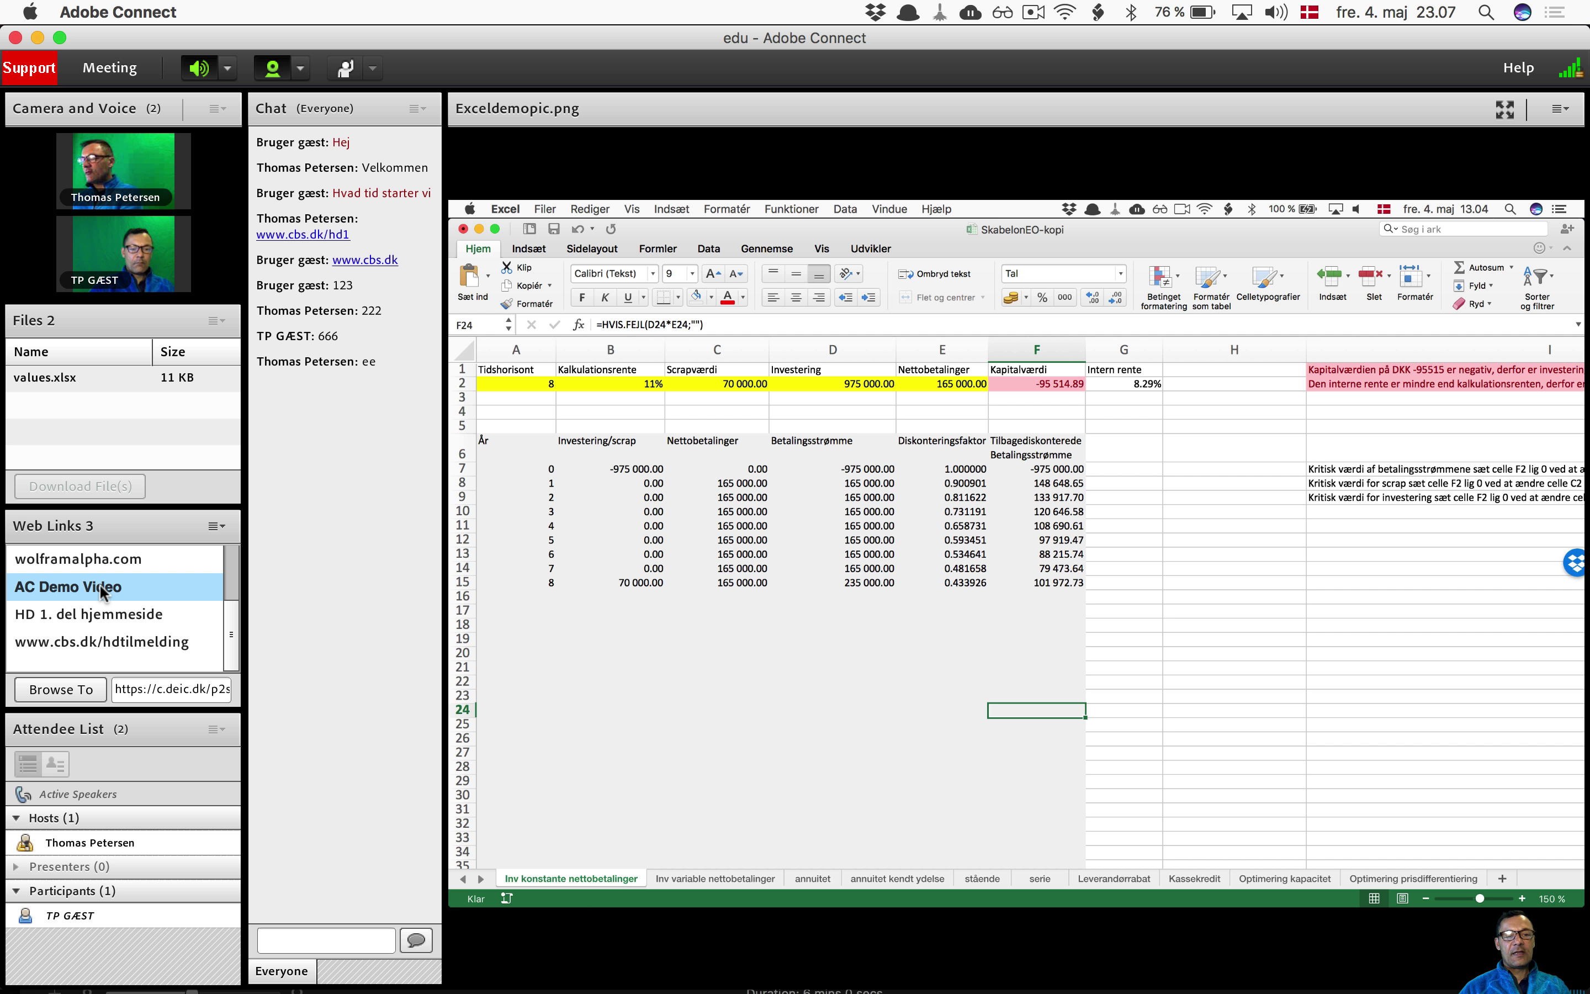
left_click(71, 695)
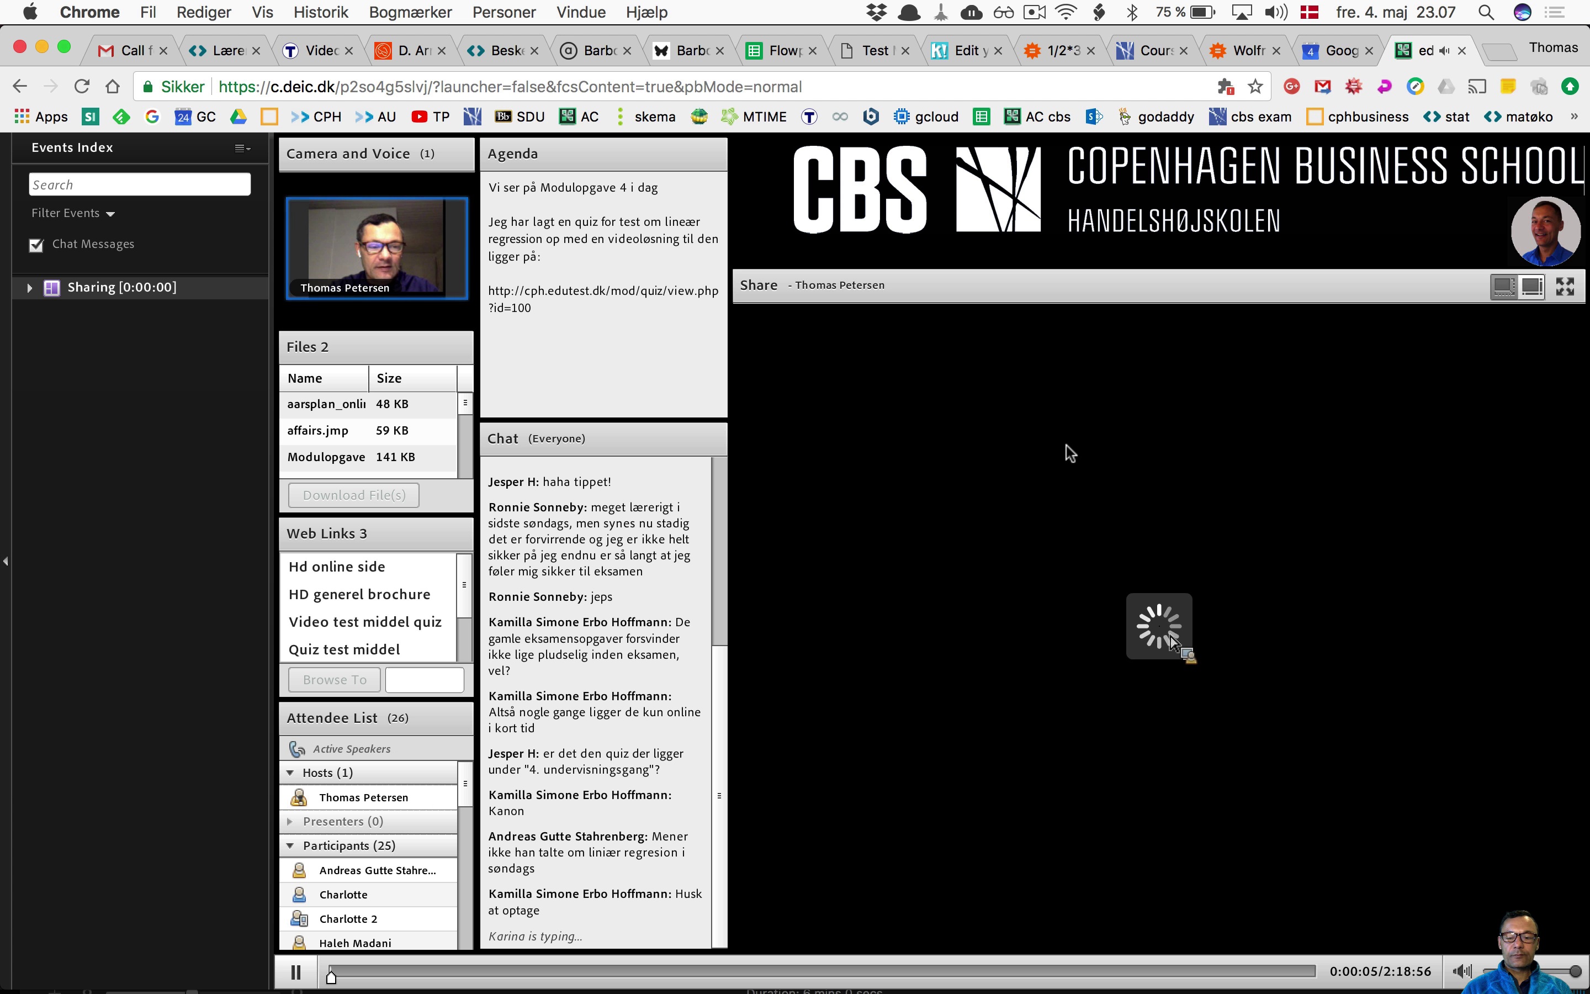
key("XF86AudioMute")
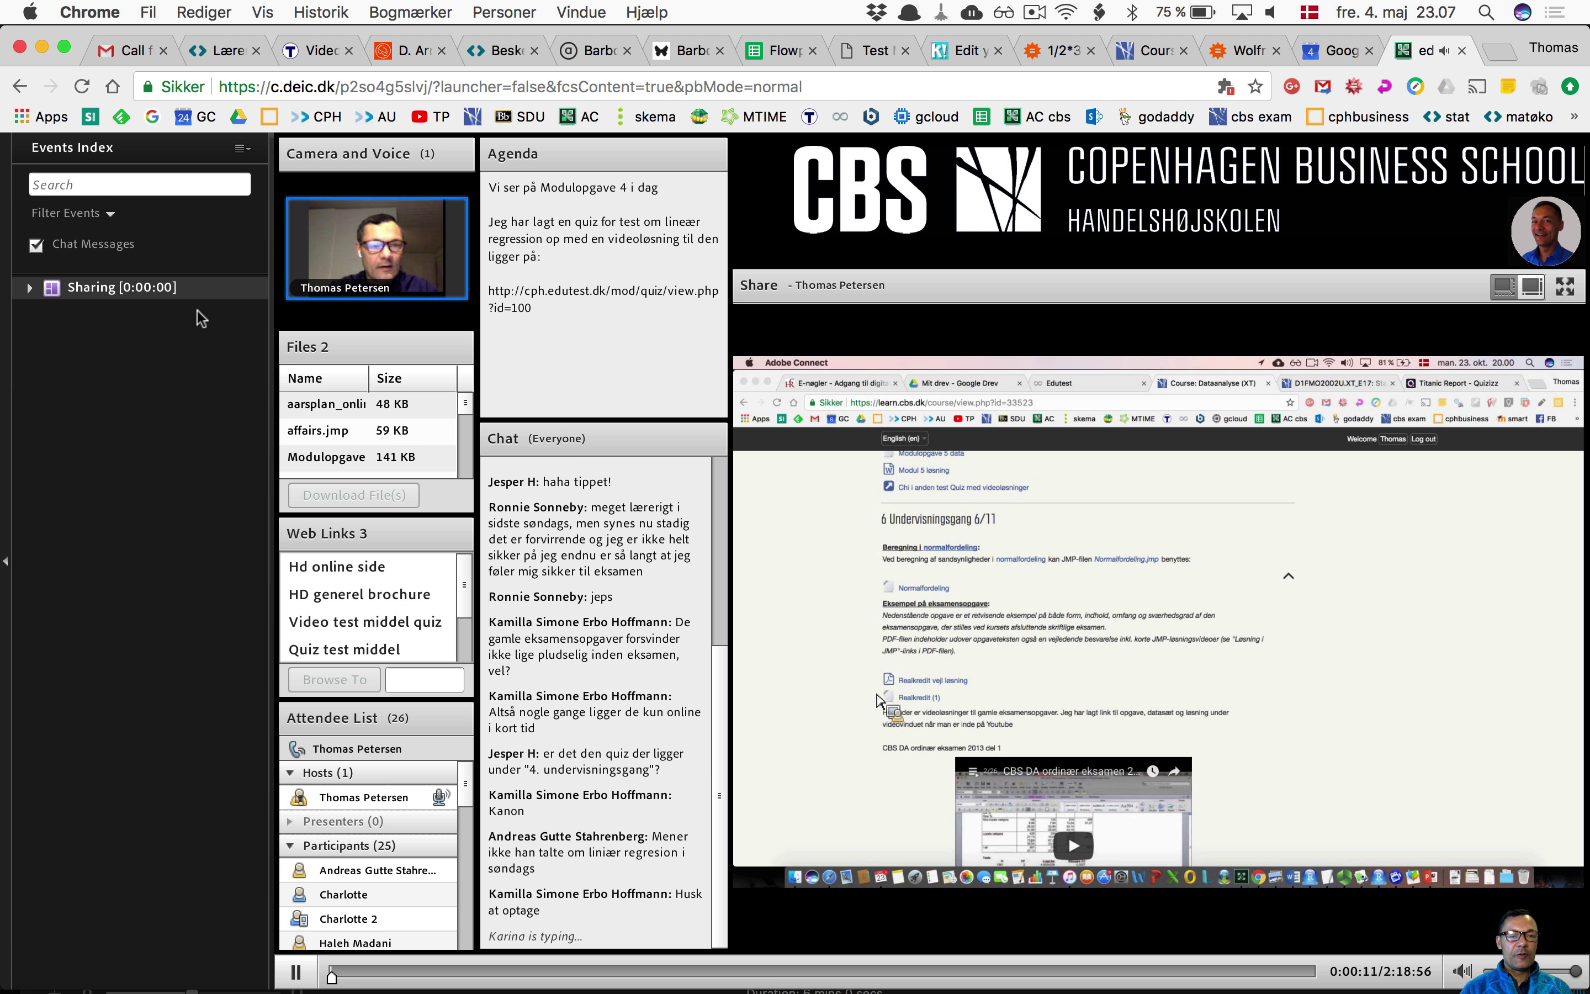
Step: Expand the Sharing events of the recording and jump to the chat messages "y=beta_0+beta_alder*x" and "hvorfor ikke bare se på prob"
left_click(28, 290)
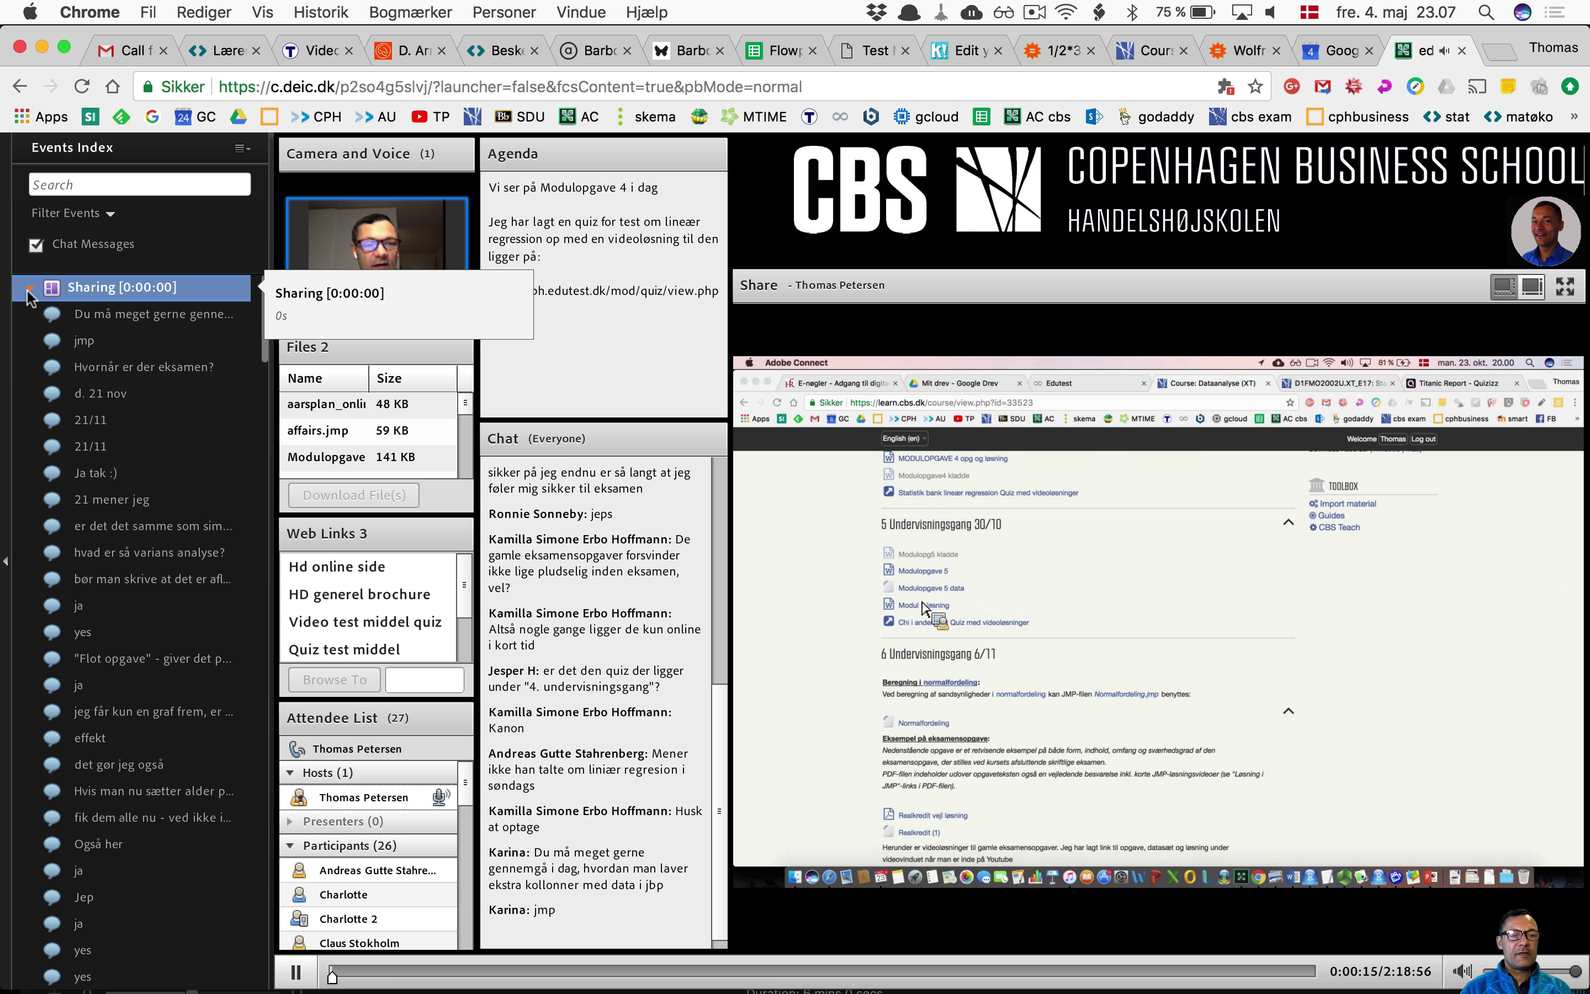
scroll(95, 453, "down", 5)
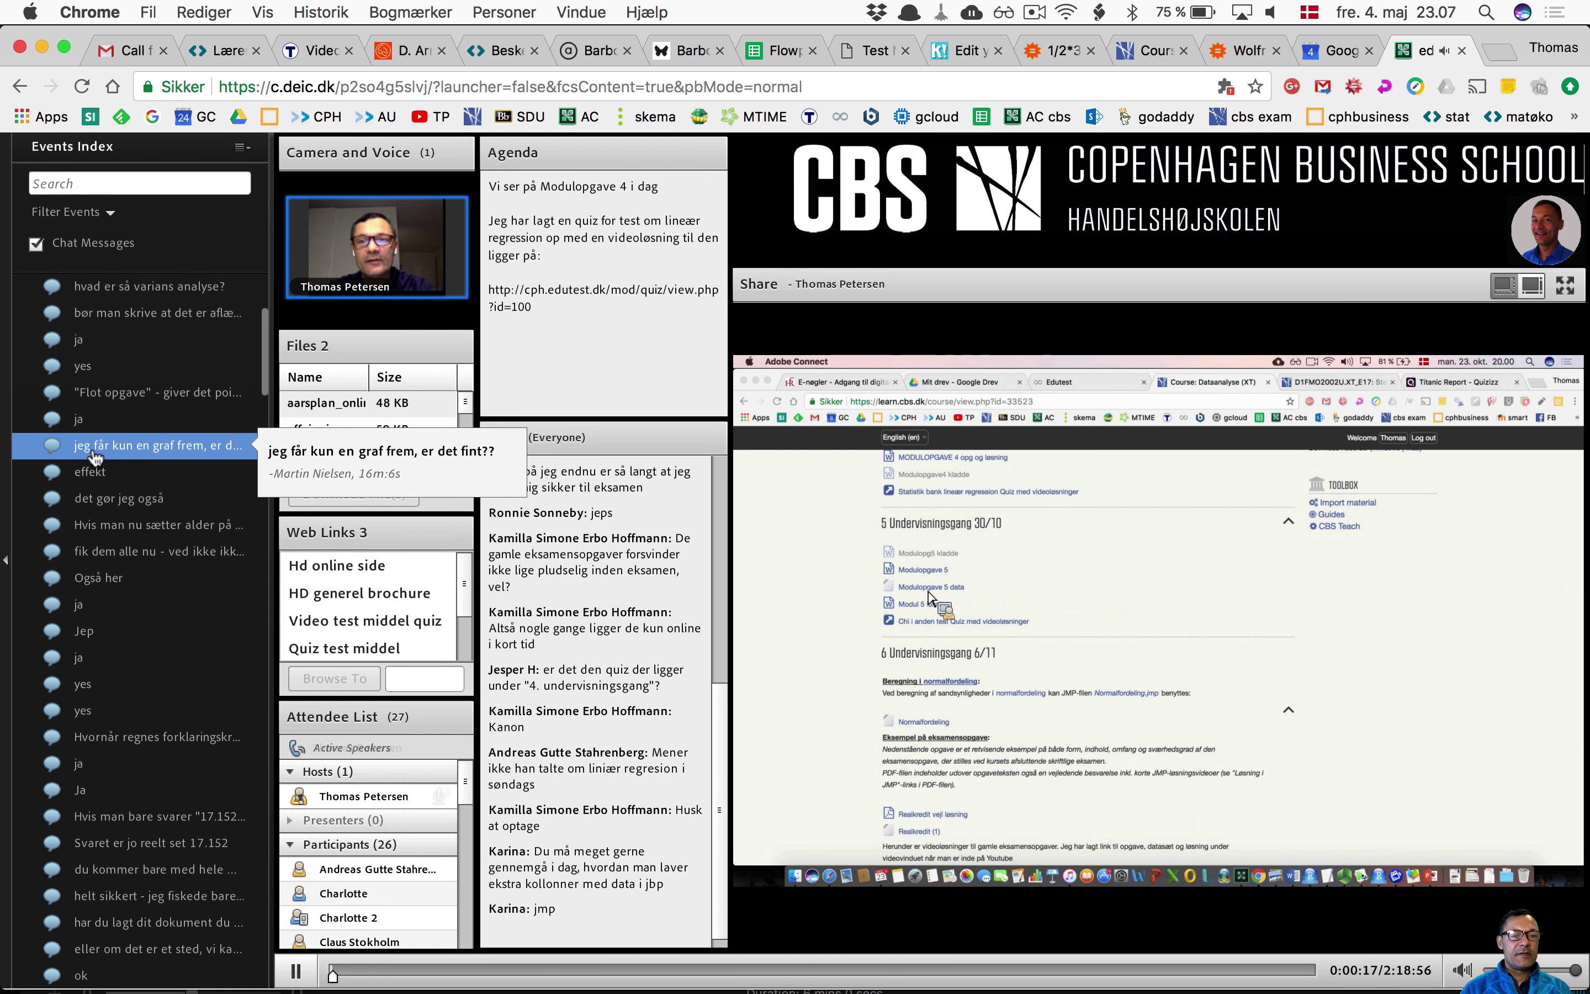
scroll(95, 457, "down", 10)
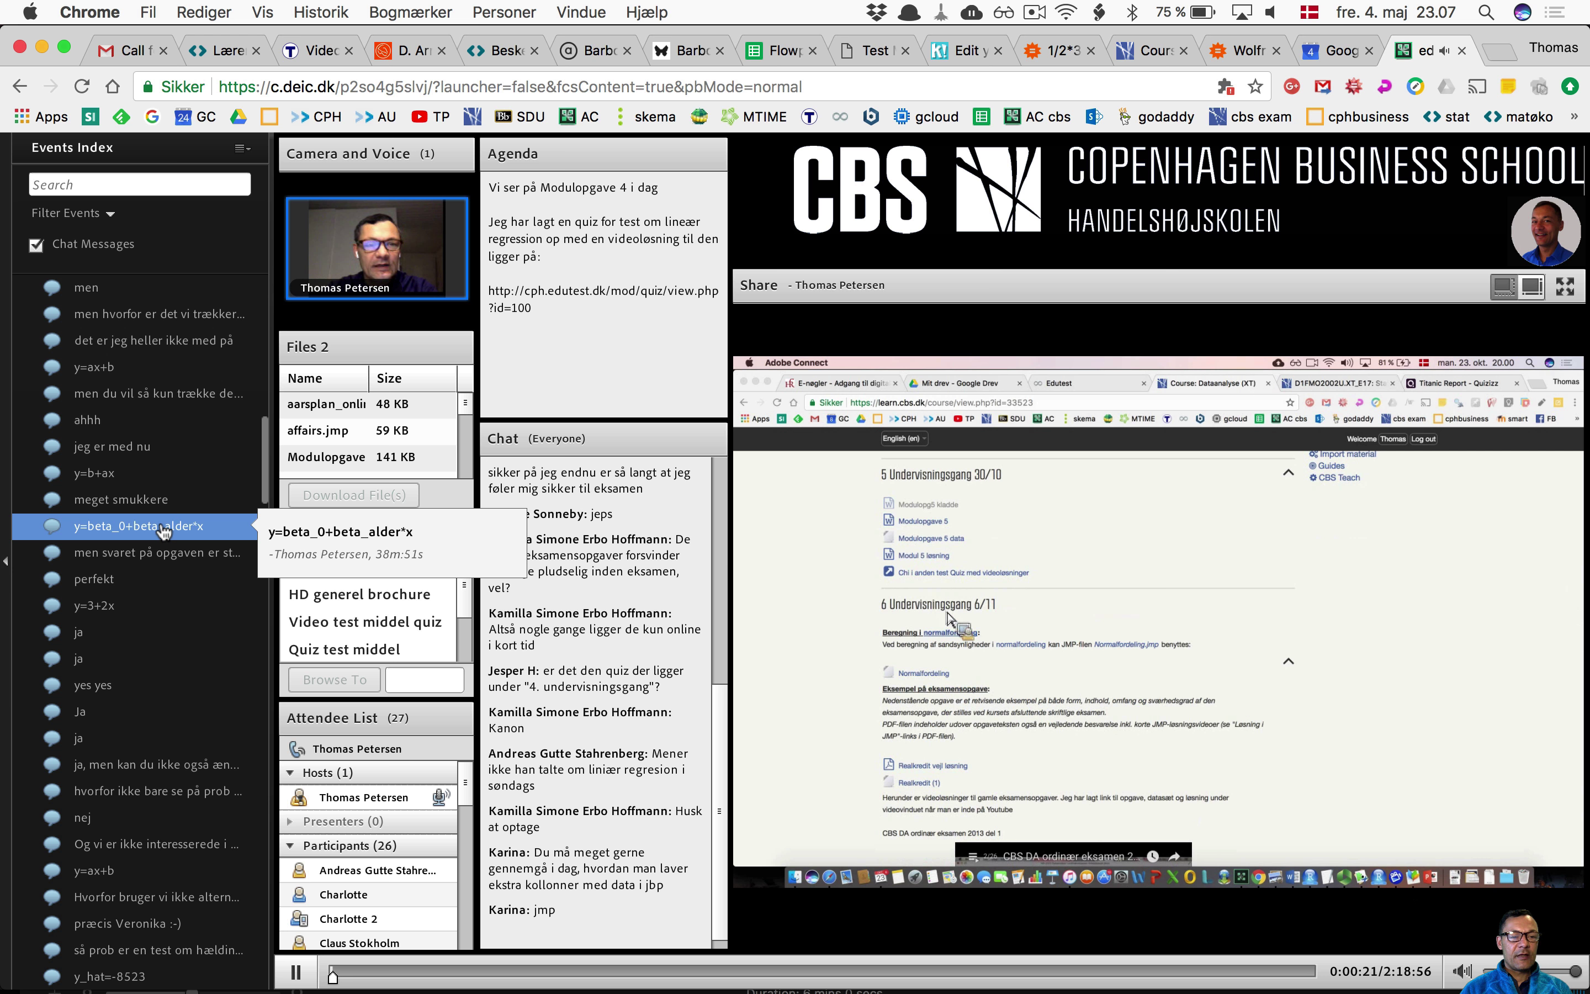
left_click(163, 531)
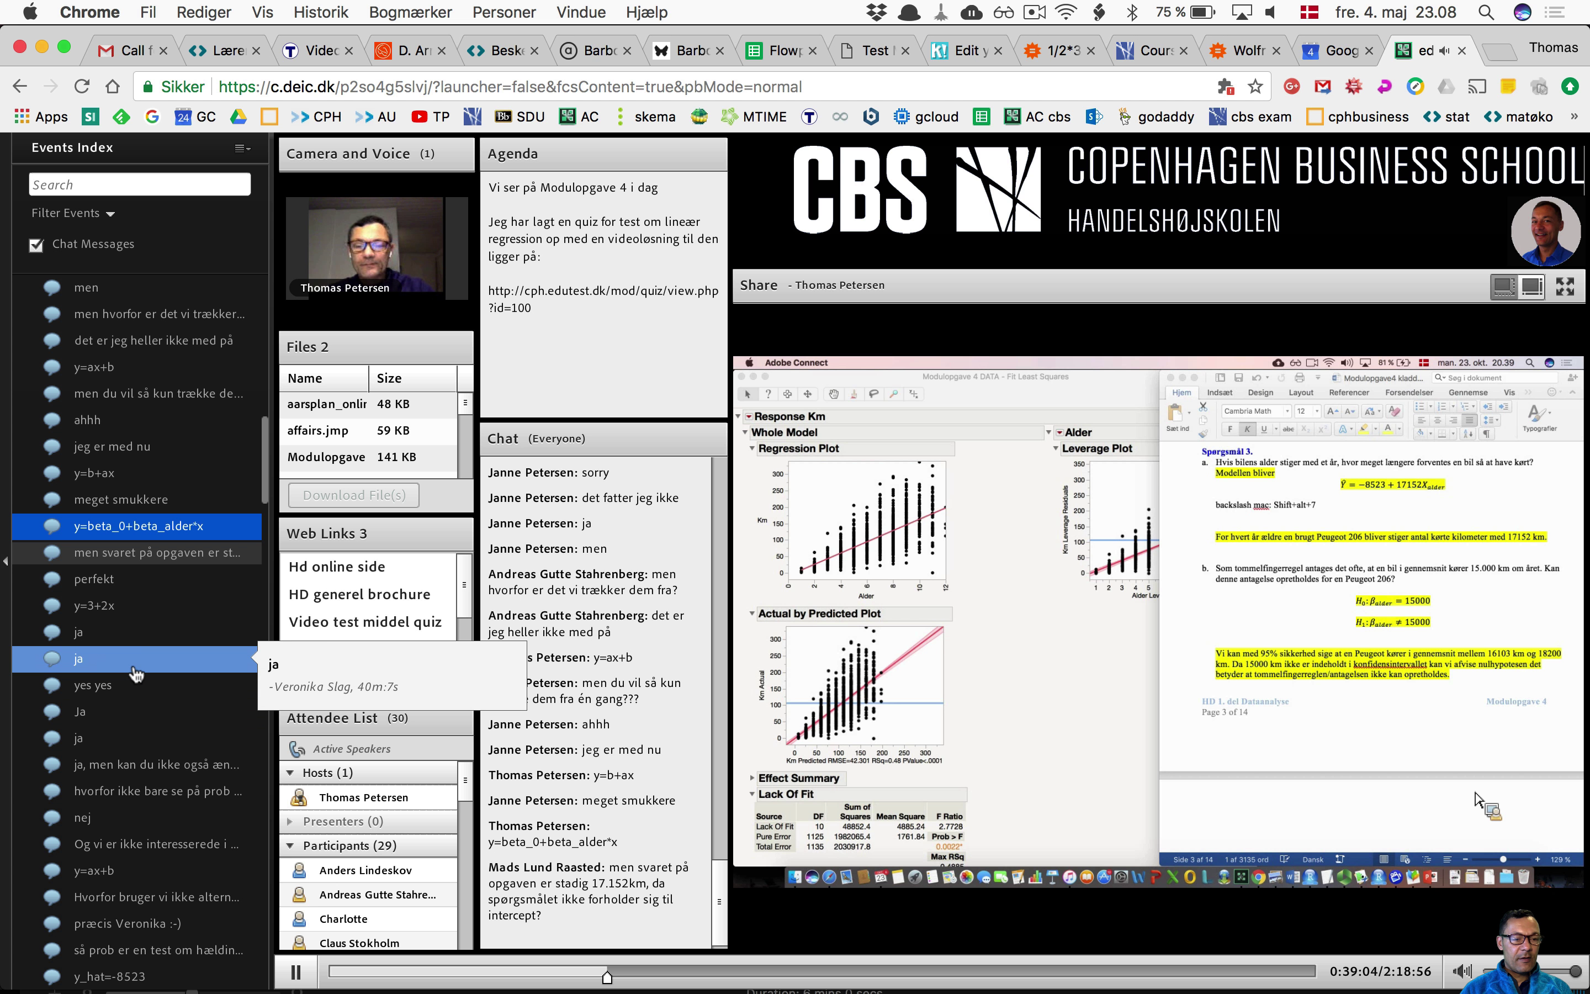
left_click(129, 794)
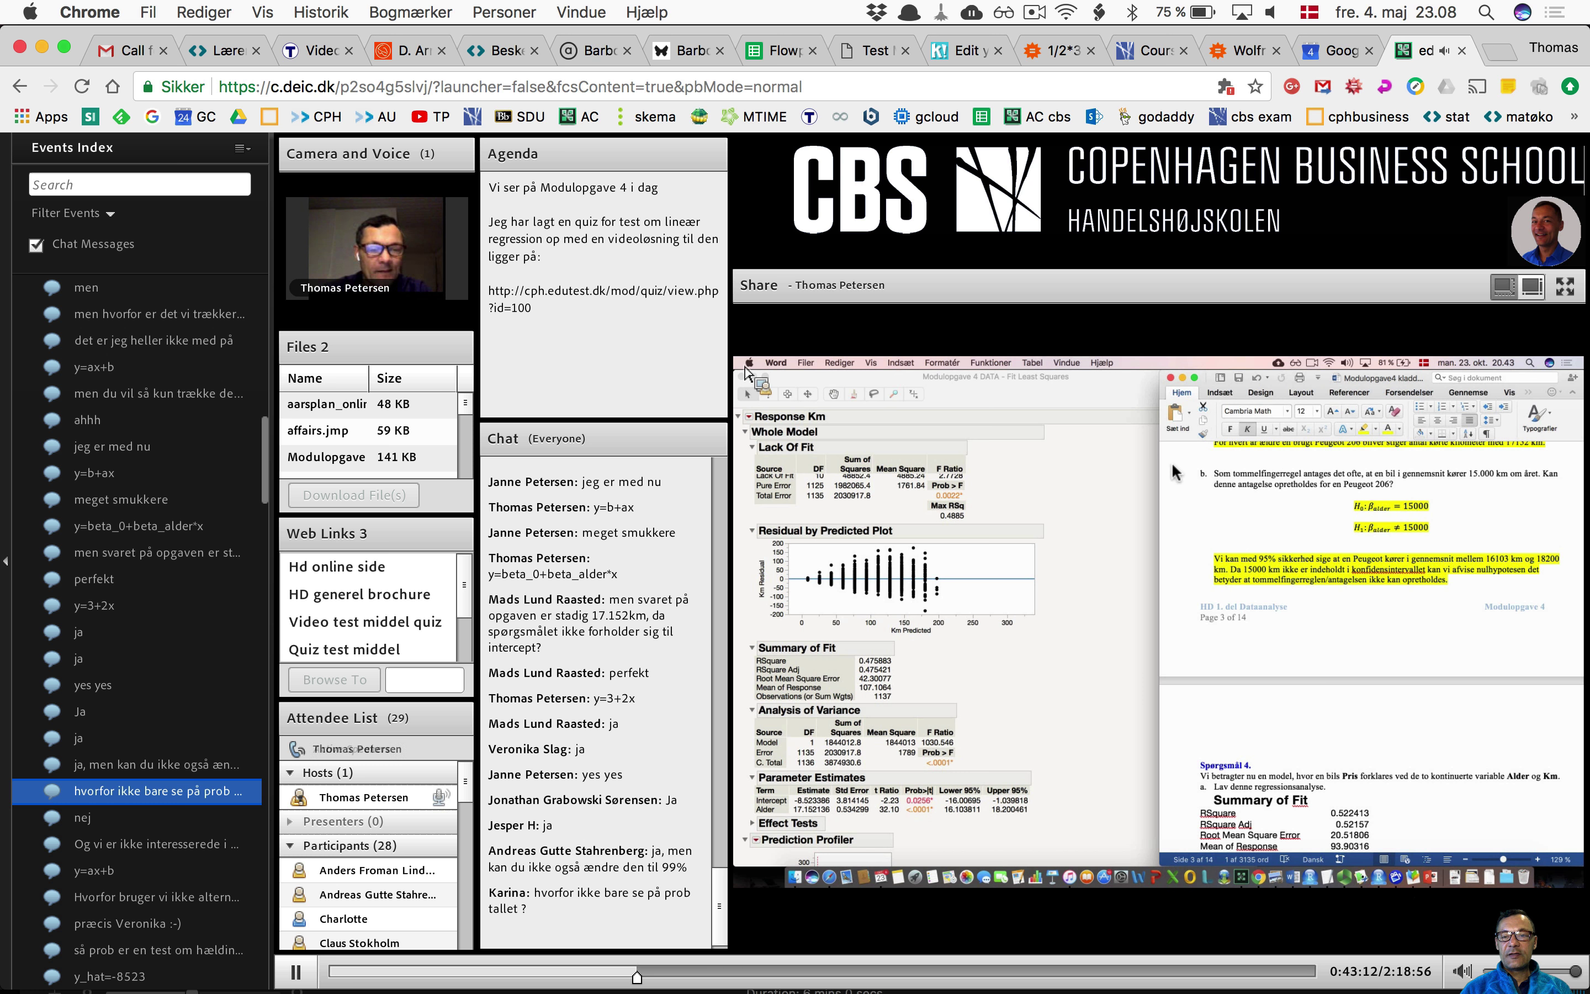
Step: Enlarge the recording's shared screen to full size and hide the Events Index
left_click(1566, 296)
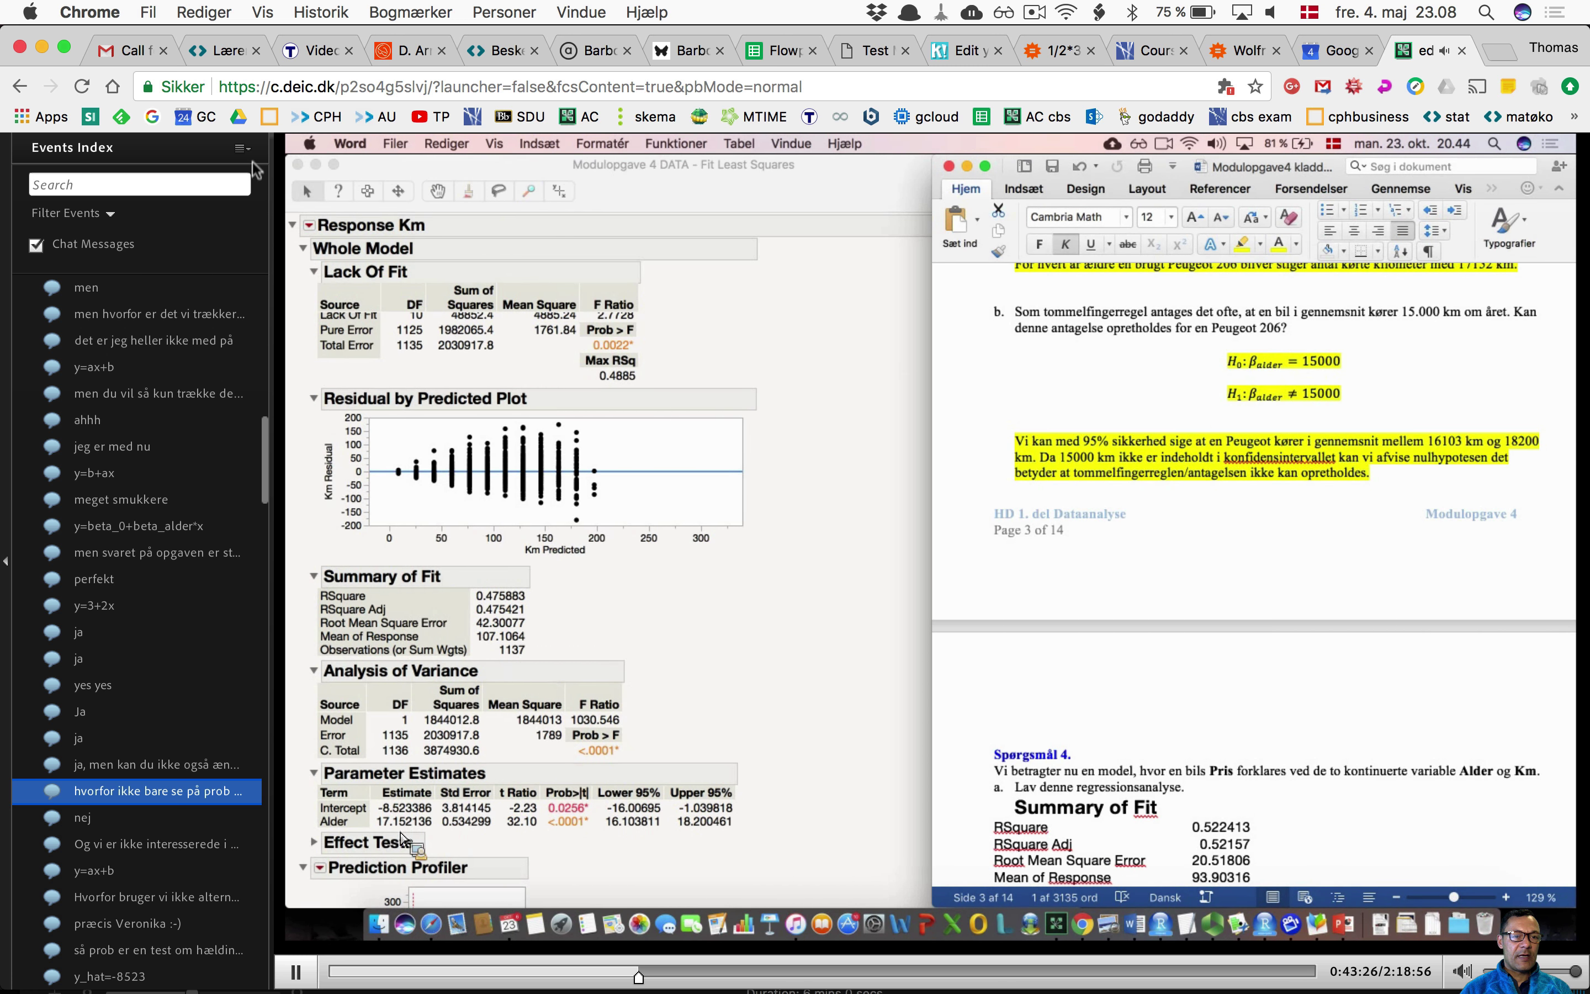
left_click(240, 149)
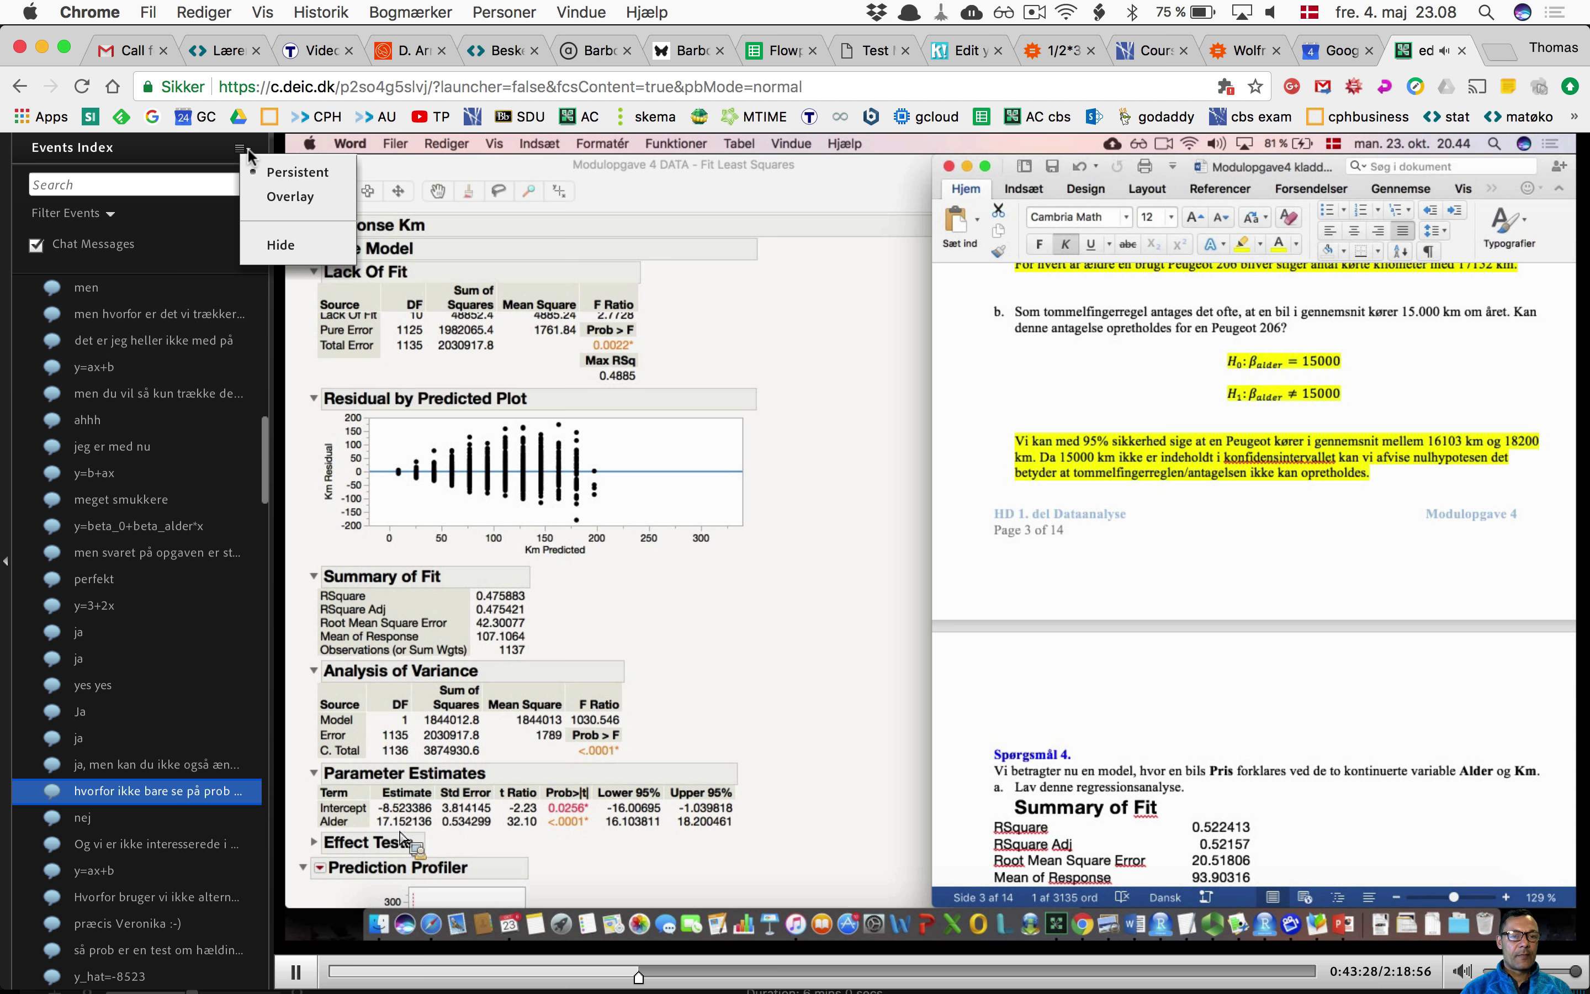
left_click(279, 242)
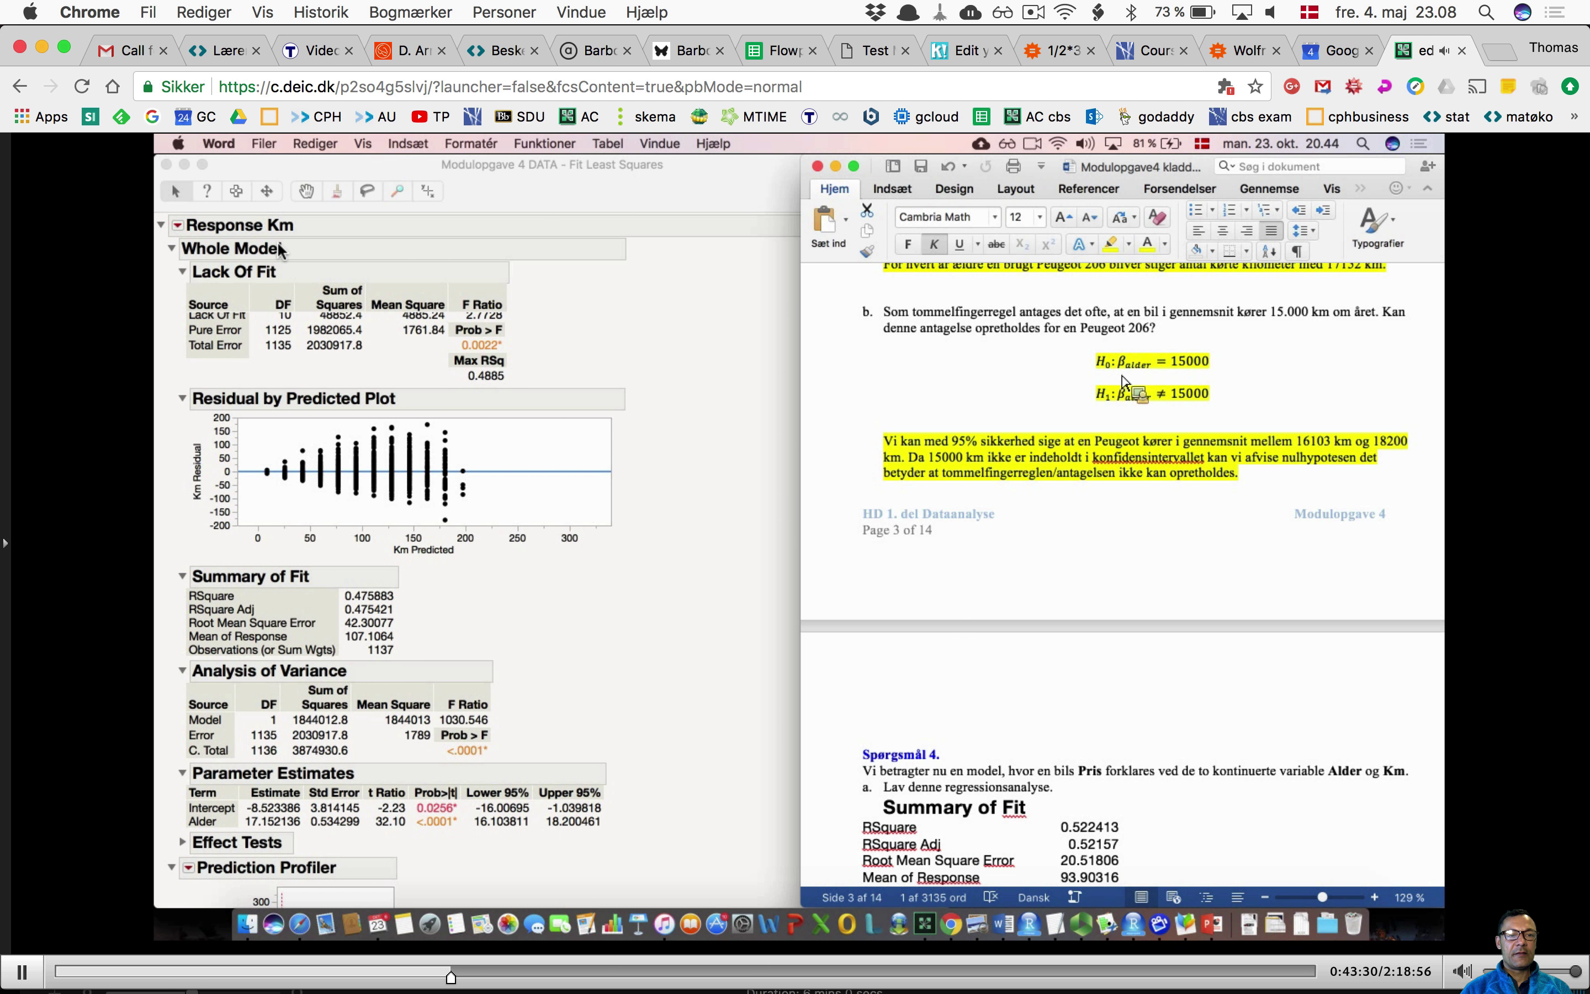